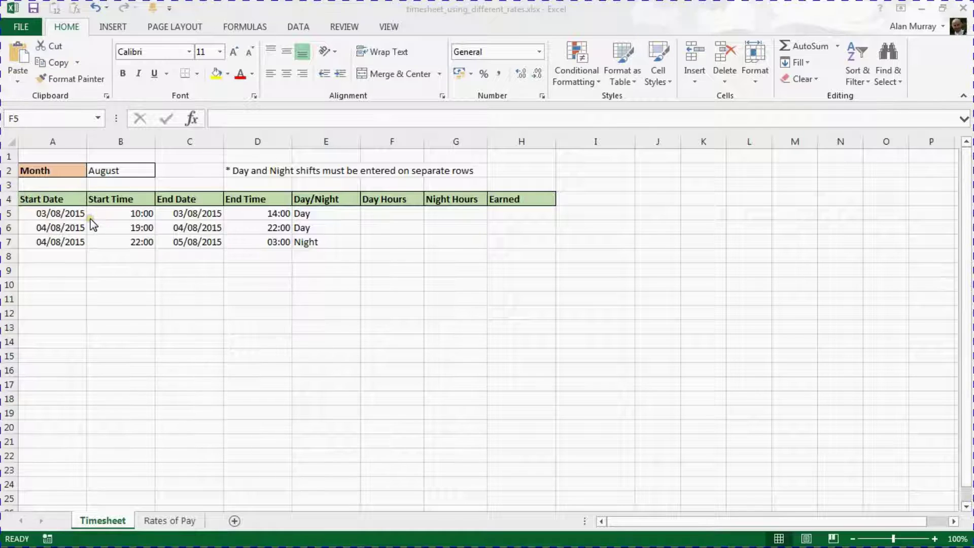
Examine the timesheet's start dates and times, end times and Day/Night entries for the shifts in rows 5 to 7.
drag(75, 215, 76, 227)
drag(162, 211, 144, 233)
drag(244, 214, 244, 228)
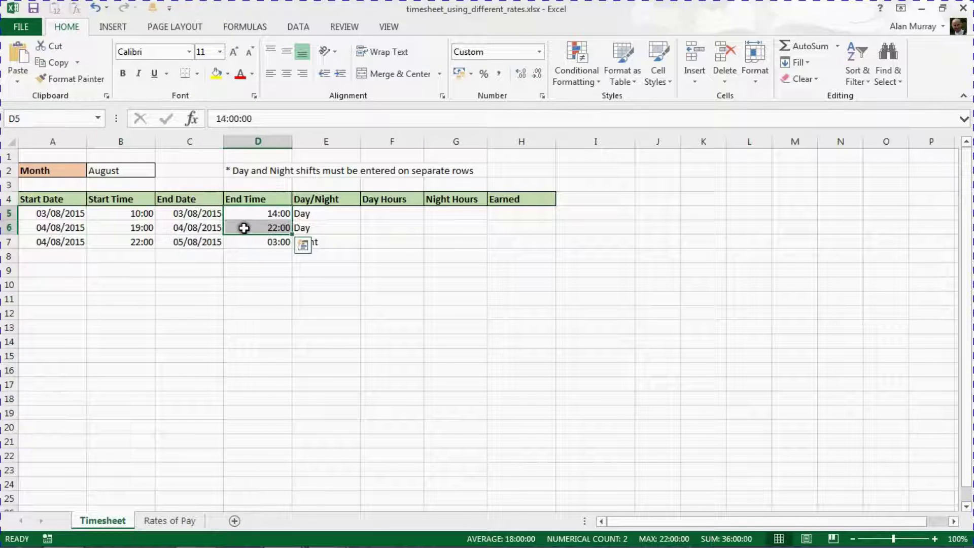
click(254, 243)
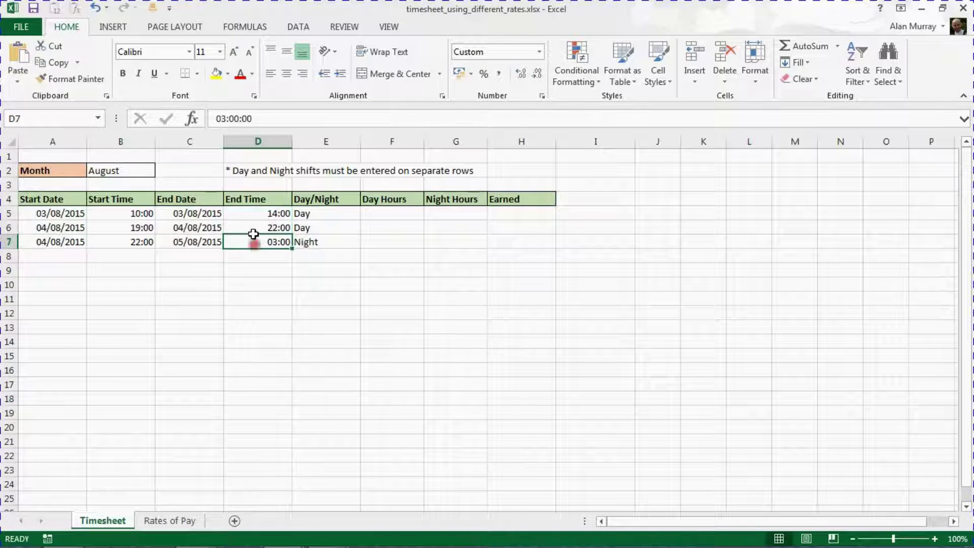
drag(323, 216, 324, 242)
click(348, 227)
click(367, 228)
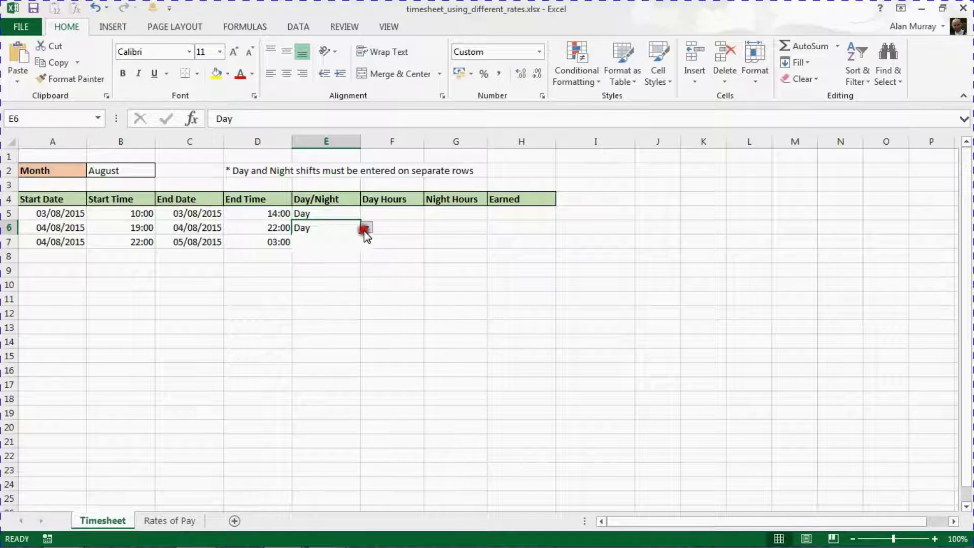
click(357, 232)
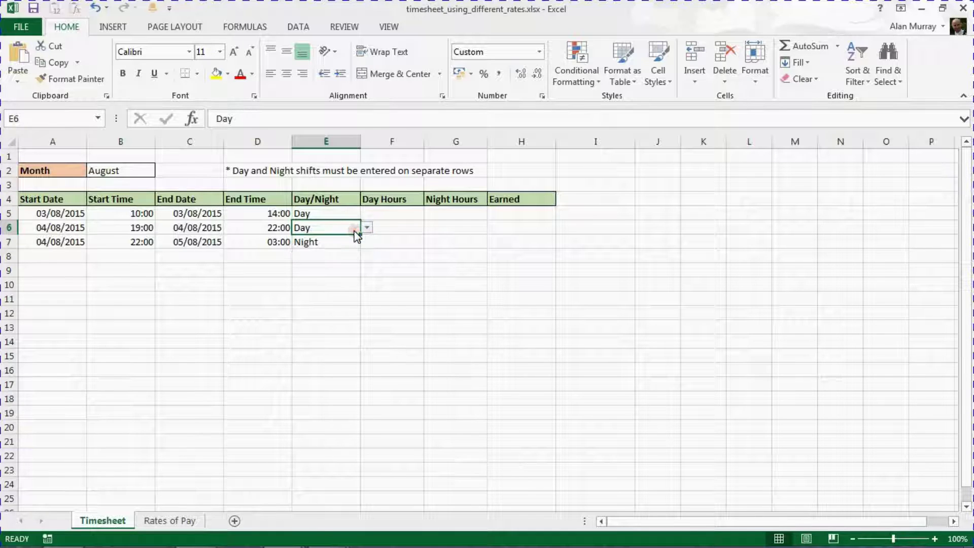
click(348, 216)
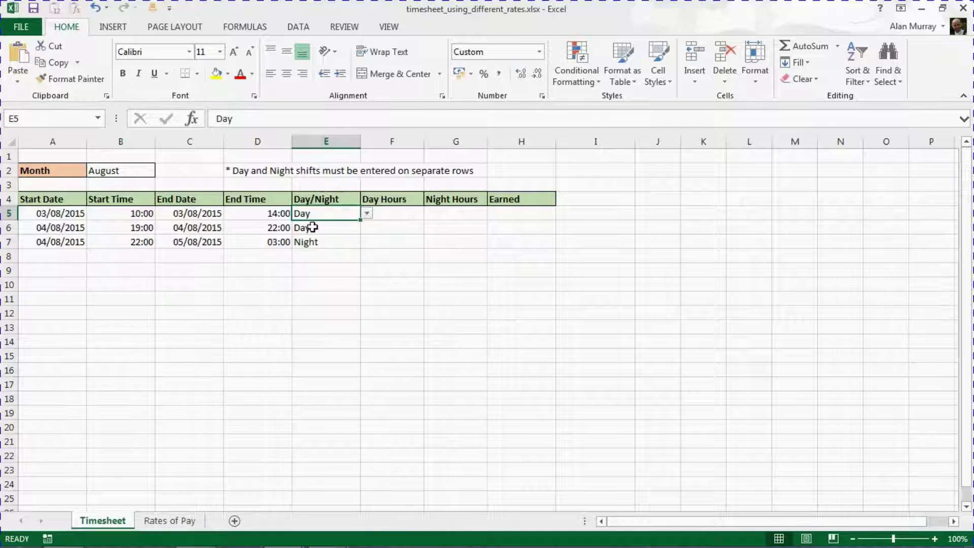
click(324, 228)
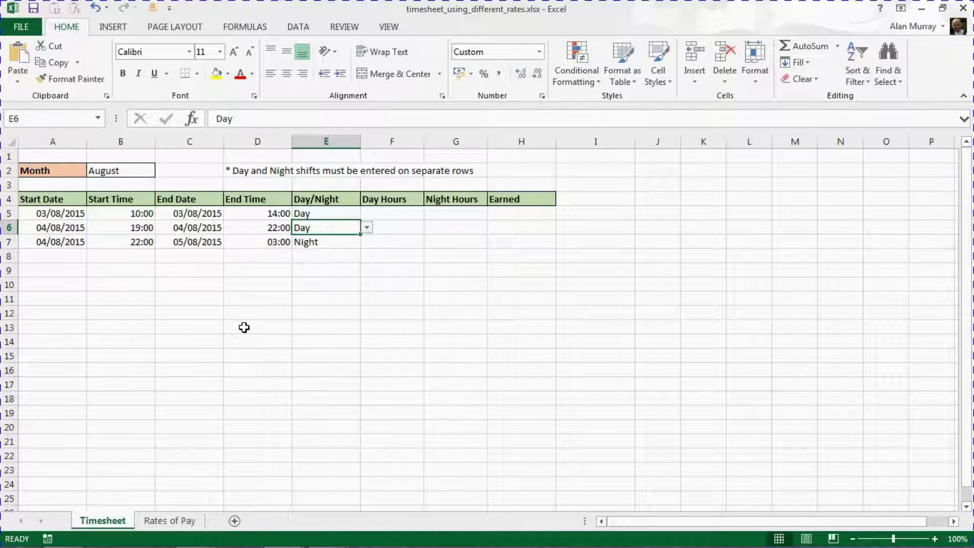
Review the Day and Night weekday pay tables on the Rates of Pay sheet and return to the Timesheet sheet.
click(180, 521)
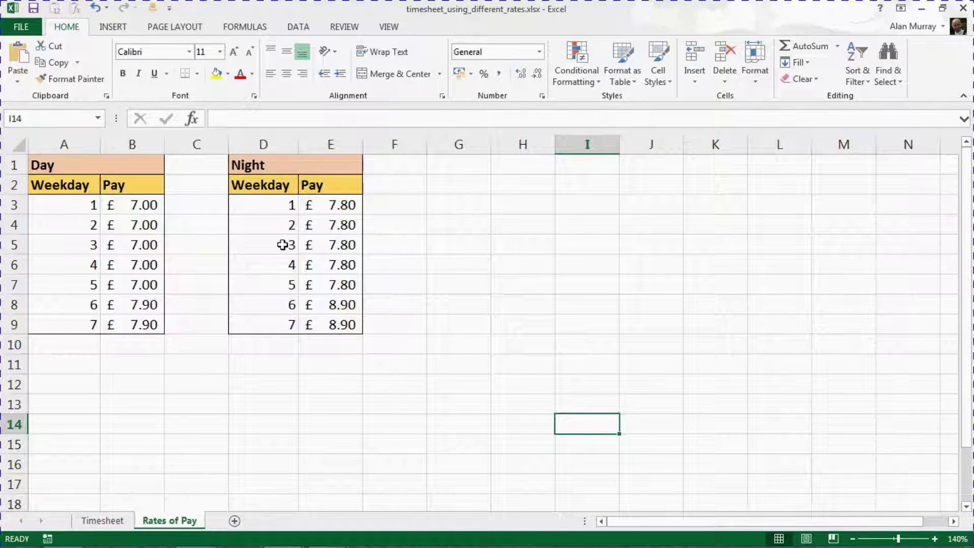
drag(90, 207, 79, 278)
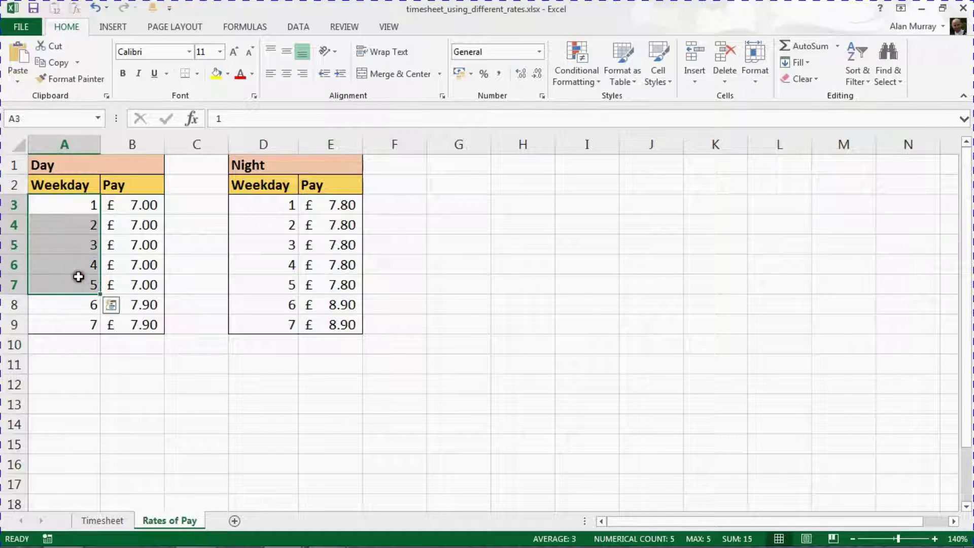
drag(137, 205, 117, 322)
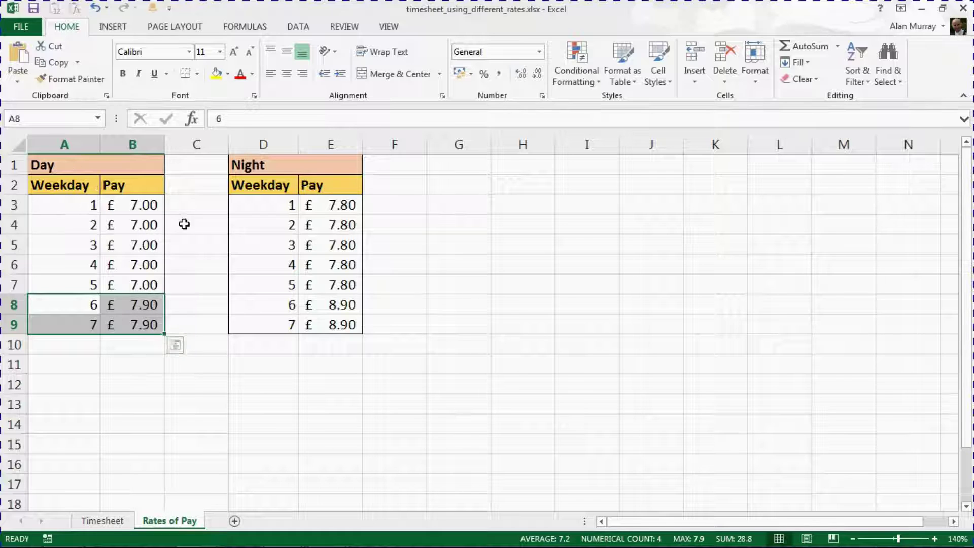
click(319, 306)
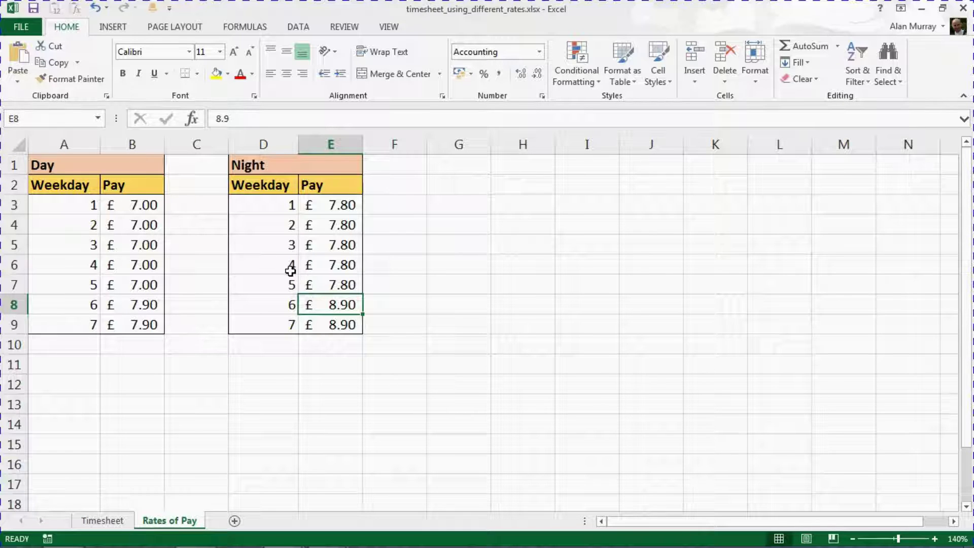
click(104, 520)
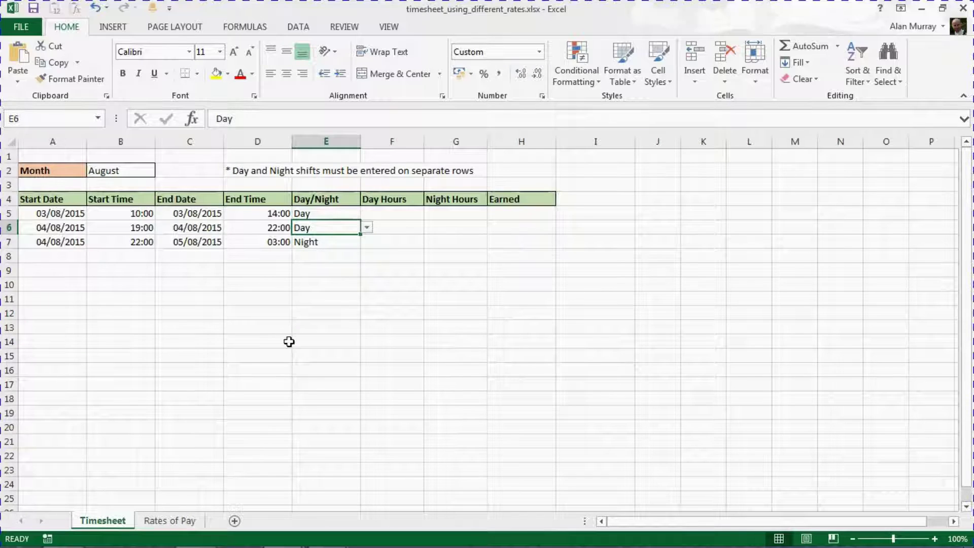
Inspect the Day Hours cell and the start and end times that the hours calculation depends on.
click(401, 213)
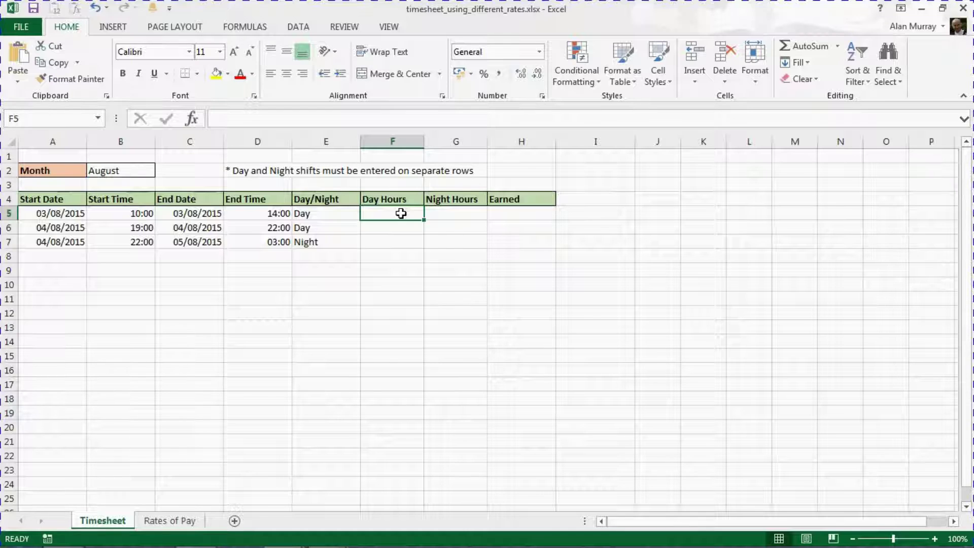
click(134, 213)
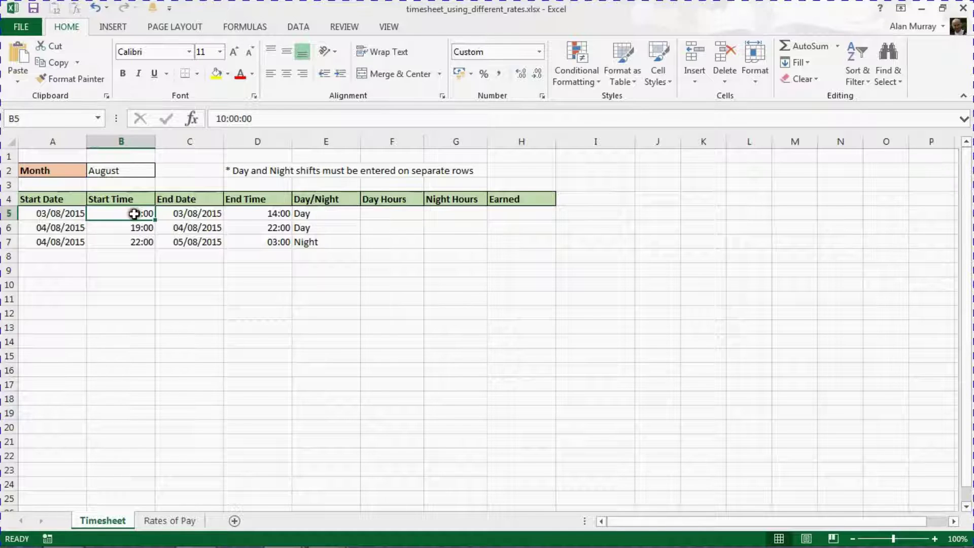
click(257, 212)
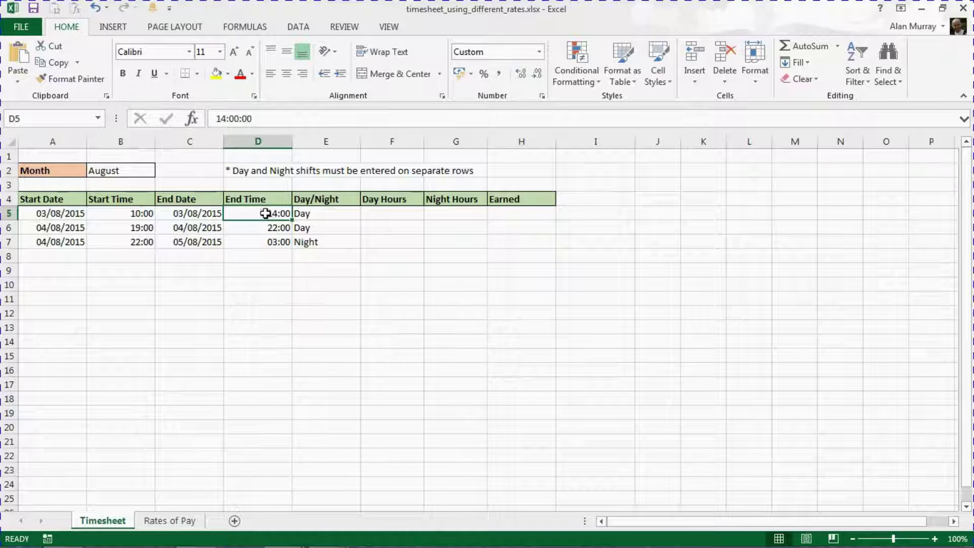
drag(268, 211, 274, 238)
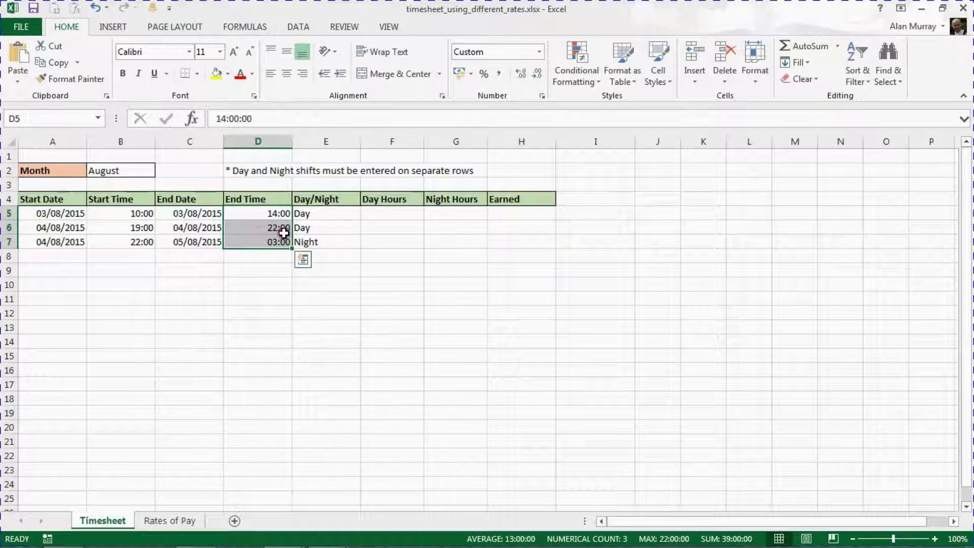
Enter the formula =(D5-B5)*24 in cell F5 to calculate the first shift's Day Hours.
click(384, 215)
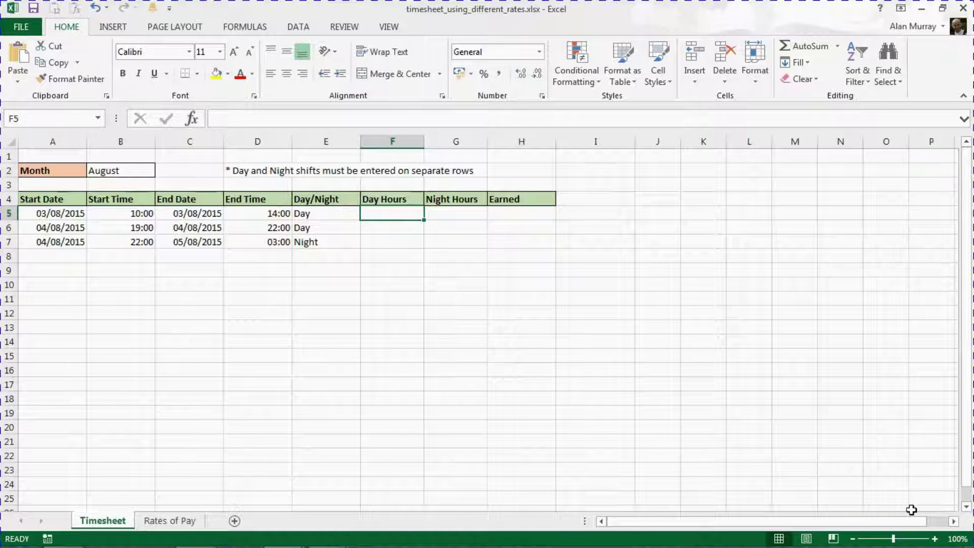
click(935, 538)
click(934, 539)
click(935, 538)
click(935, 539)
click(935, 539)
click(934, 539)
click(934, 539)
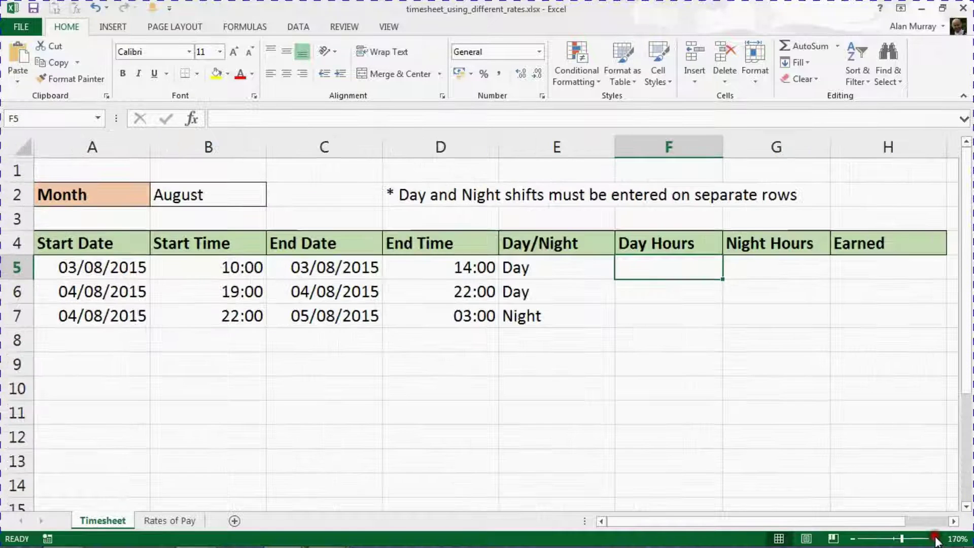
click(954, 521)
click(954, 521)
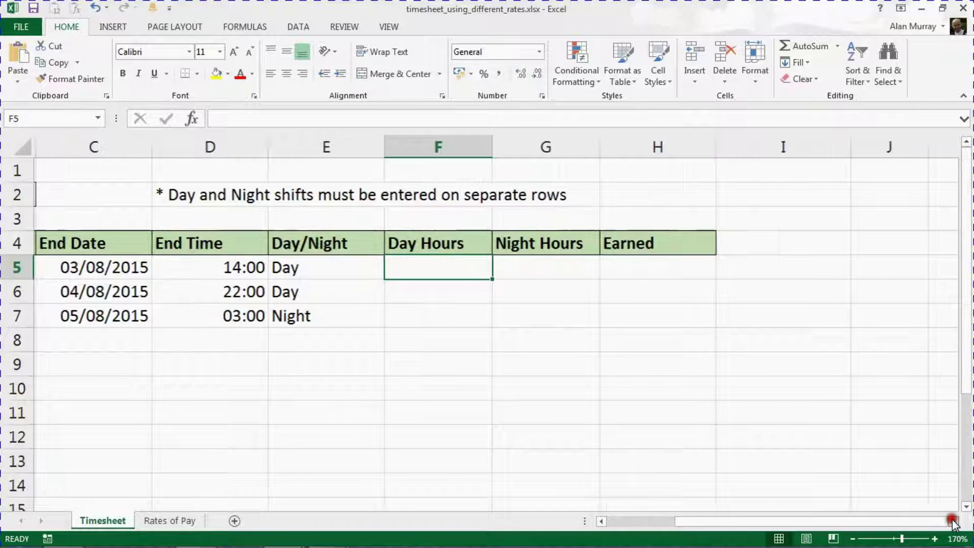
text(=)
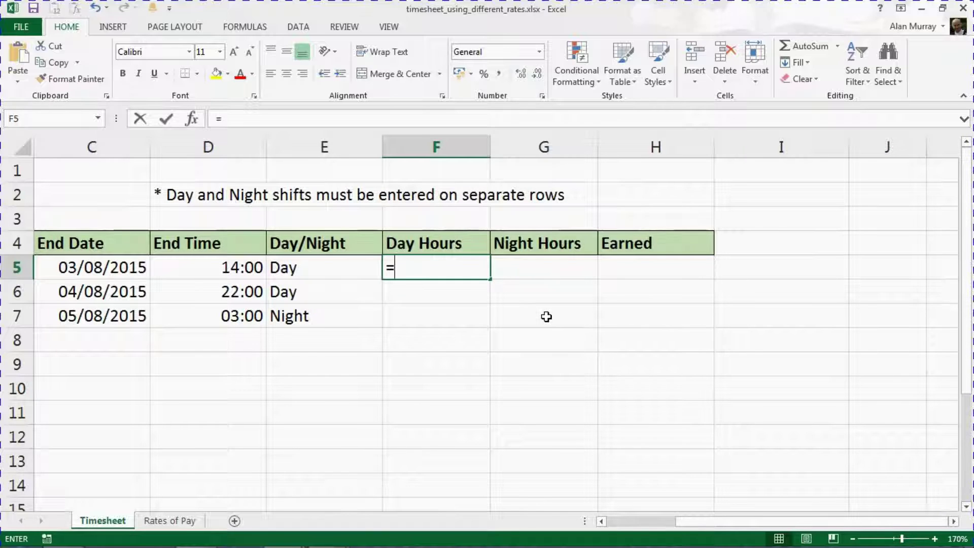
text(()
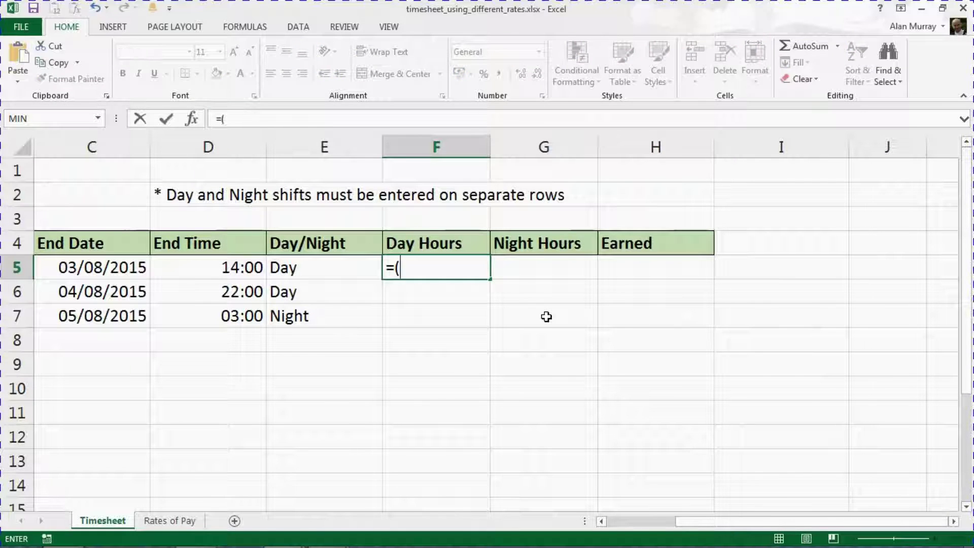
text(D5-B5)
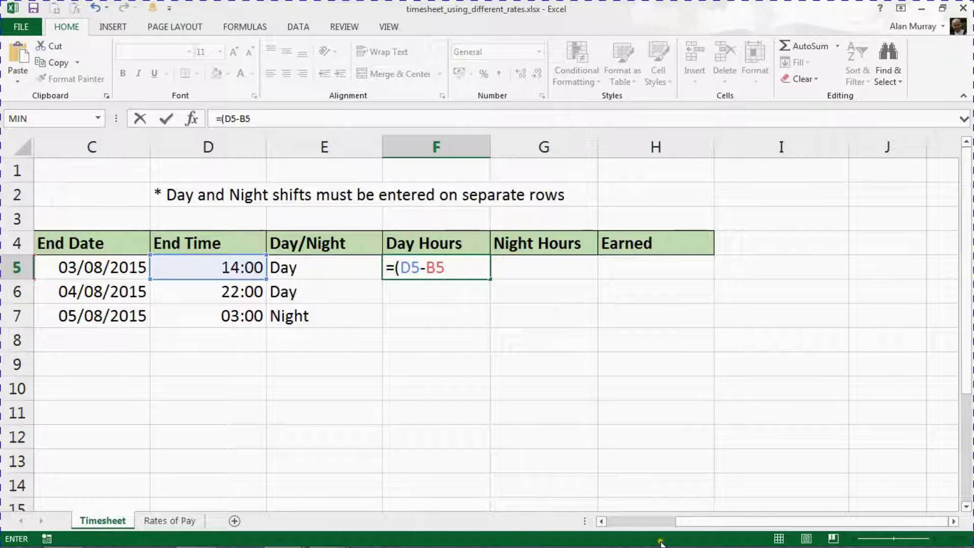
click(602, 521)
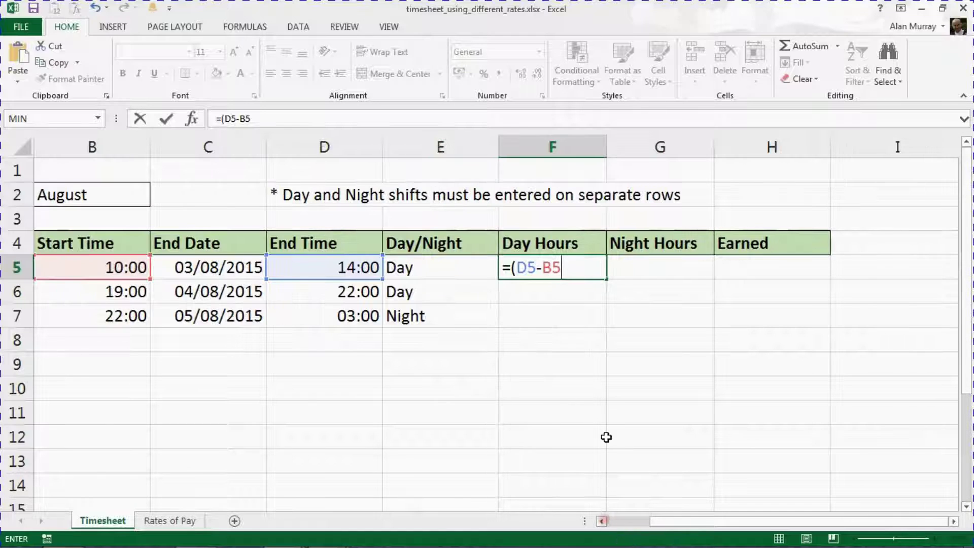
text()*24)
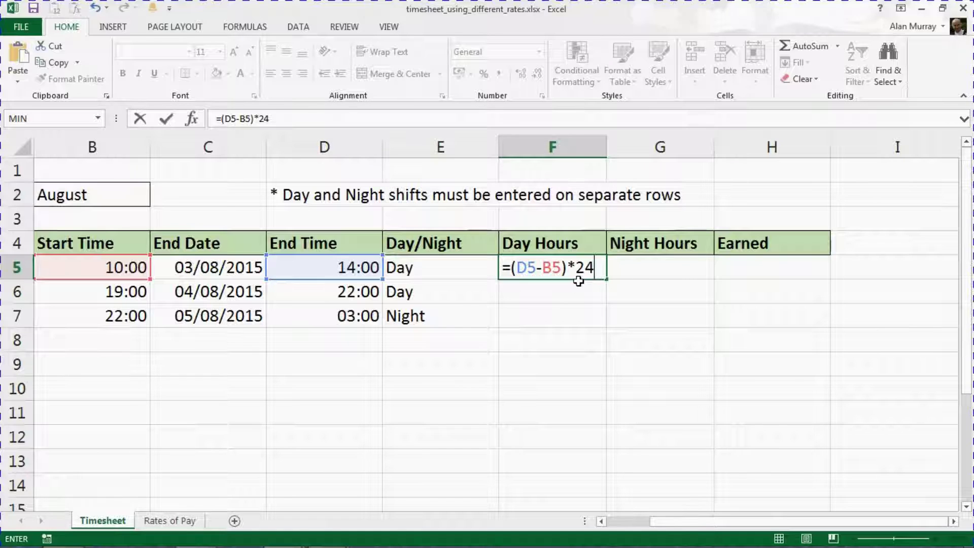
key(Return)
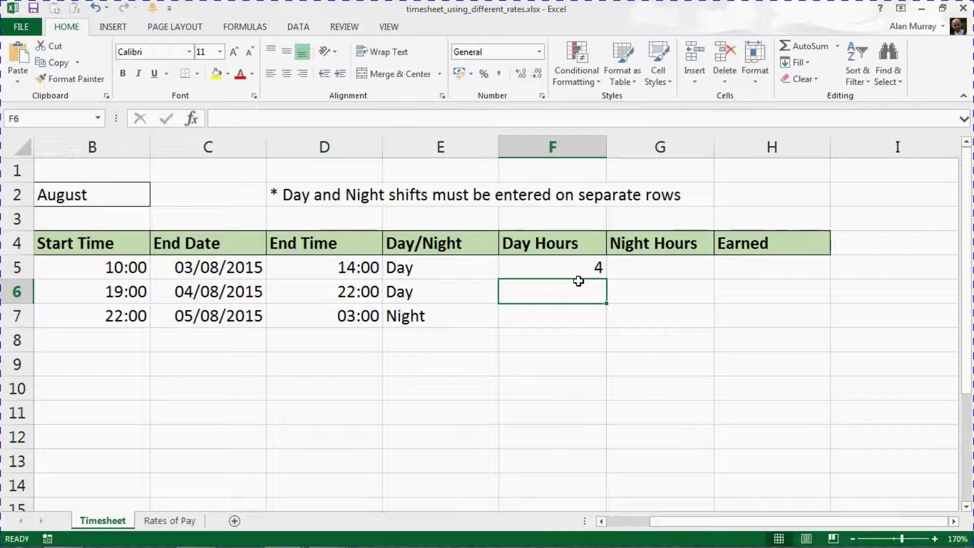
Copy the Day Hours formula from F5 down through F7.
click(586, 271)
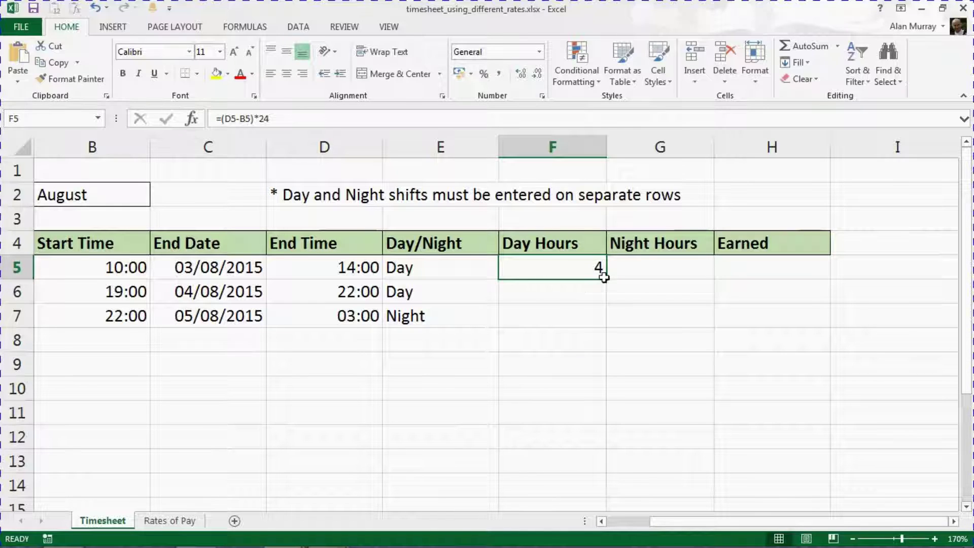
drag(606, 281, 601, 330)
click(559, 272)
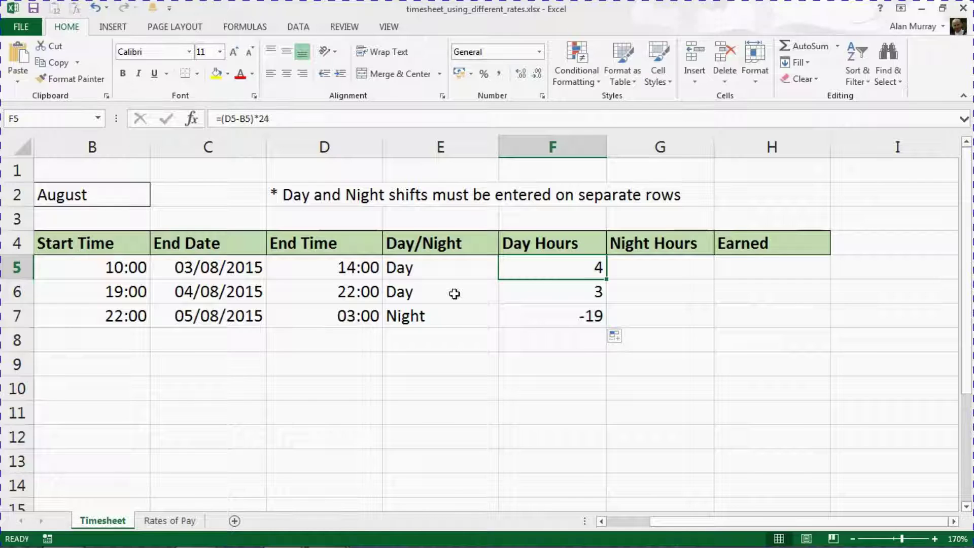
Check the night shift's end time, start time and shift type in row 7 against the Day Hours column.
click(363, 314)
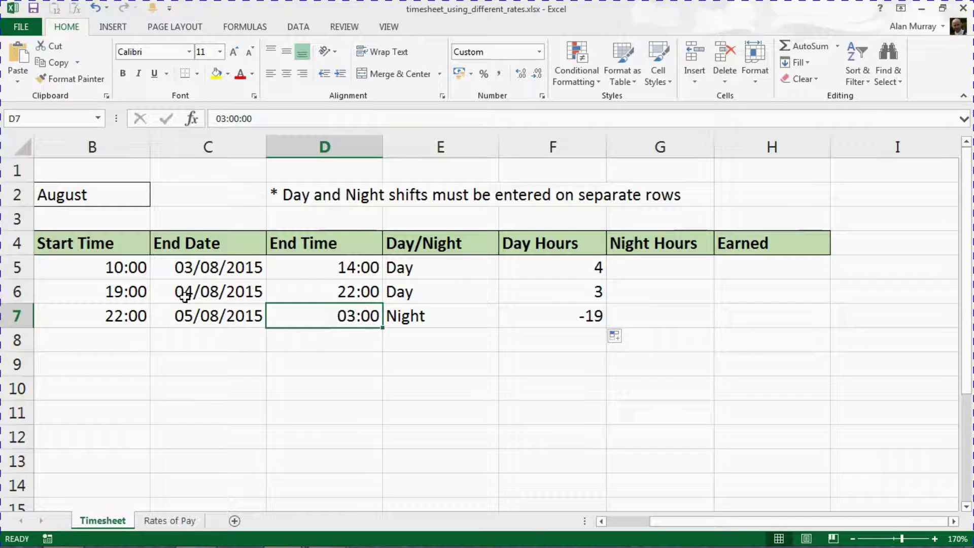
click(116, 315)
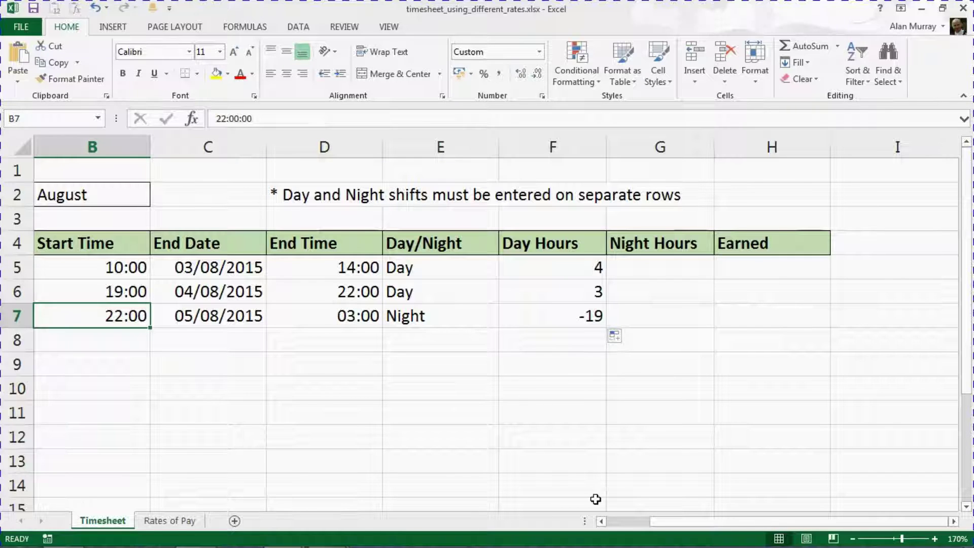
click(601, 521)
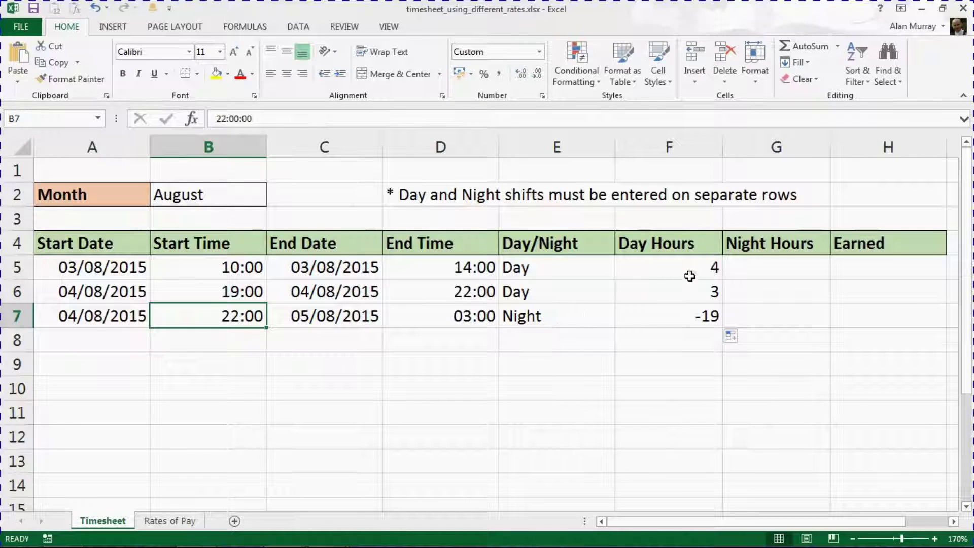
click(664, 245)
drag(665, 246, 659, 315)
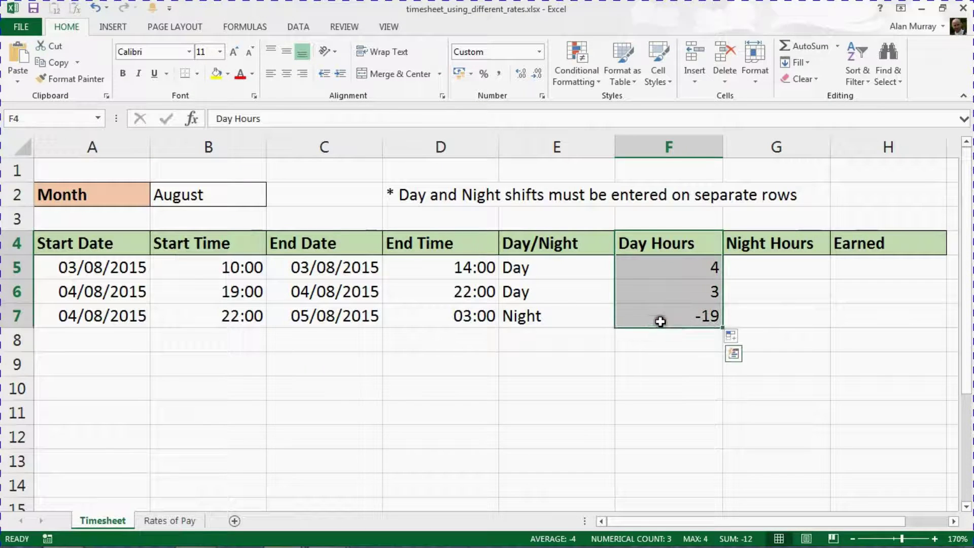
click(560, 316)
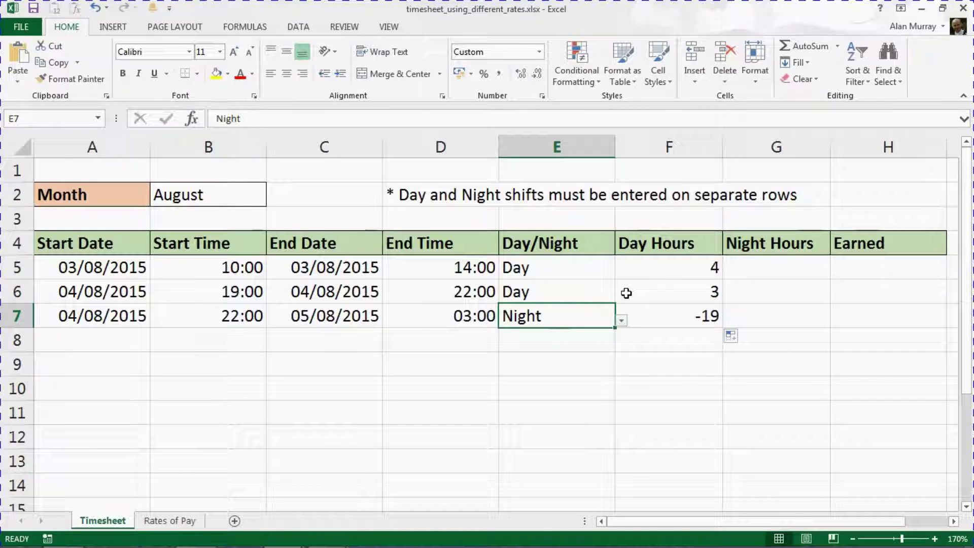
Edit the Day Hours formula in F5 to wrap its calculation in an IF that tests E5="Day".
click(663, 268)
double_click(663, 272)
key(Left)
key(Left)
key(Left)
key(Left)
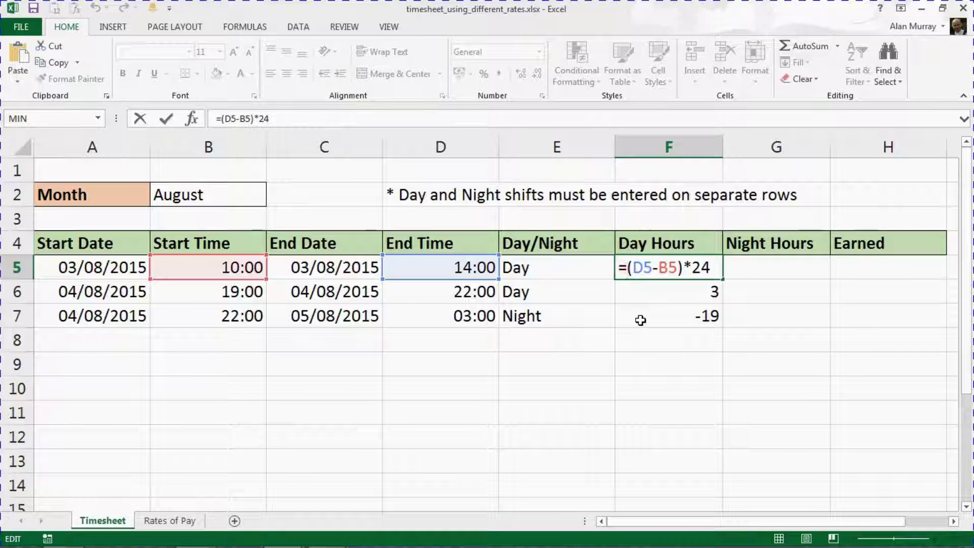
text(if()
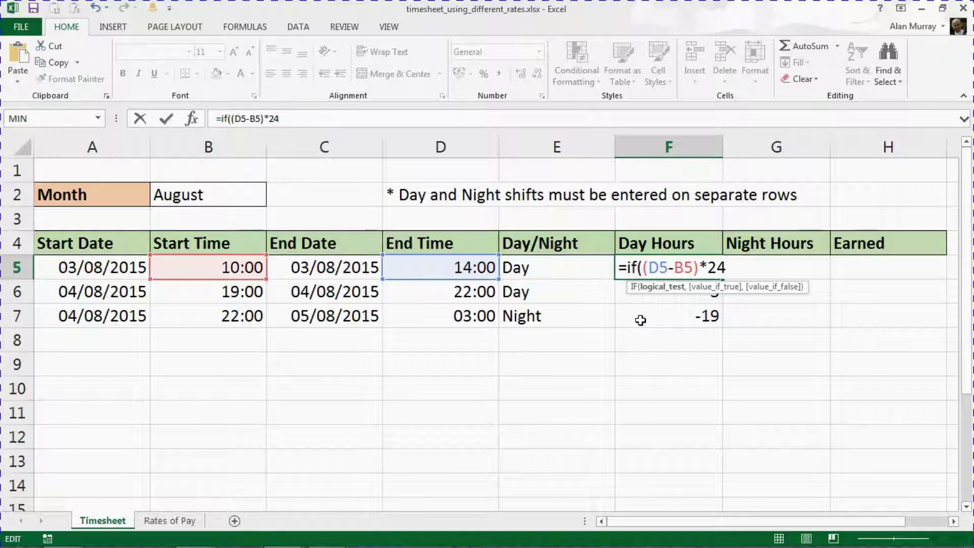
click(644, 268)
click(584, 268)
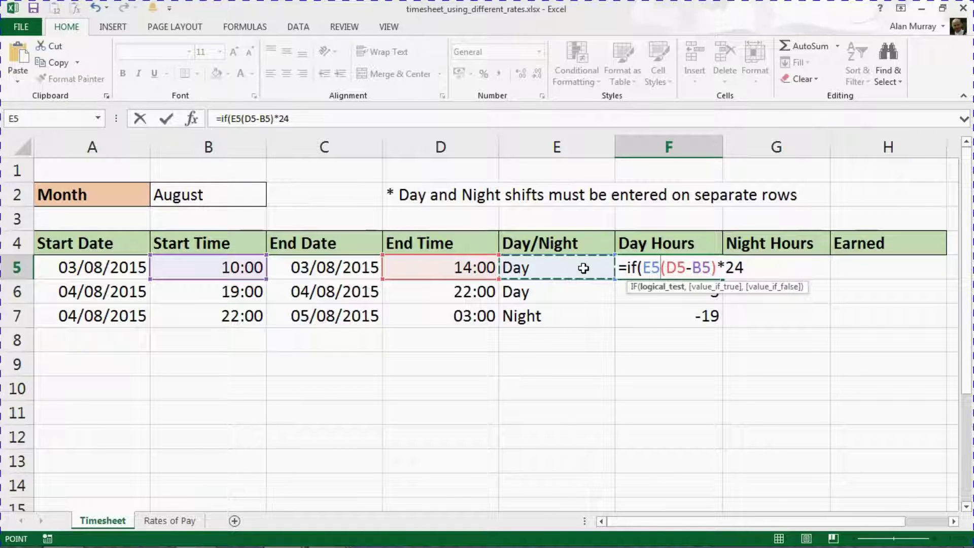
text(="Da)
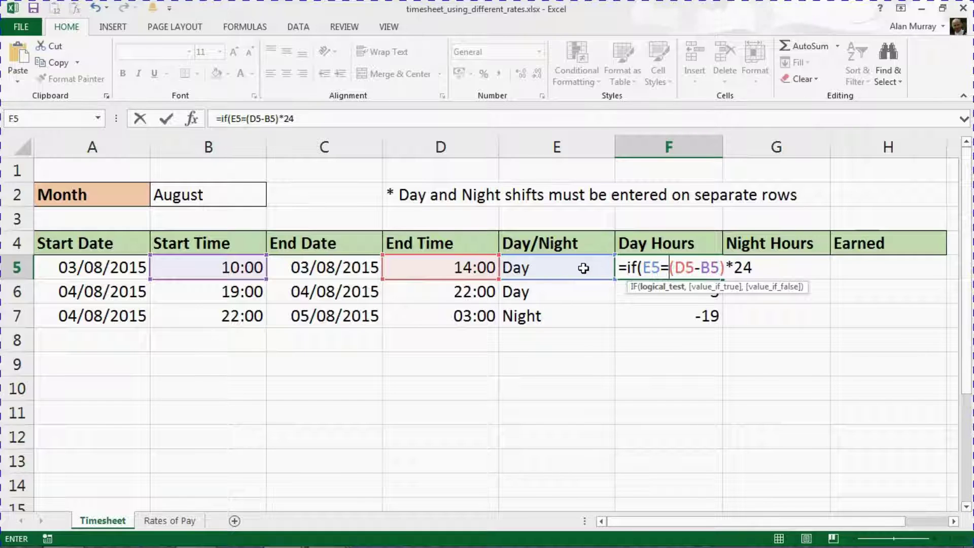
text(y)
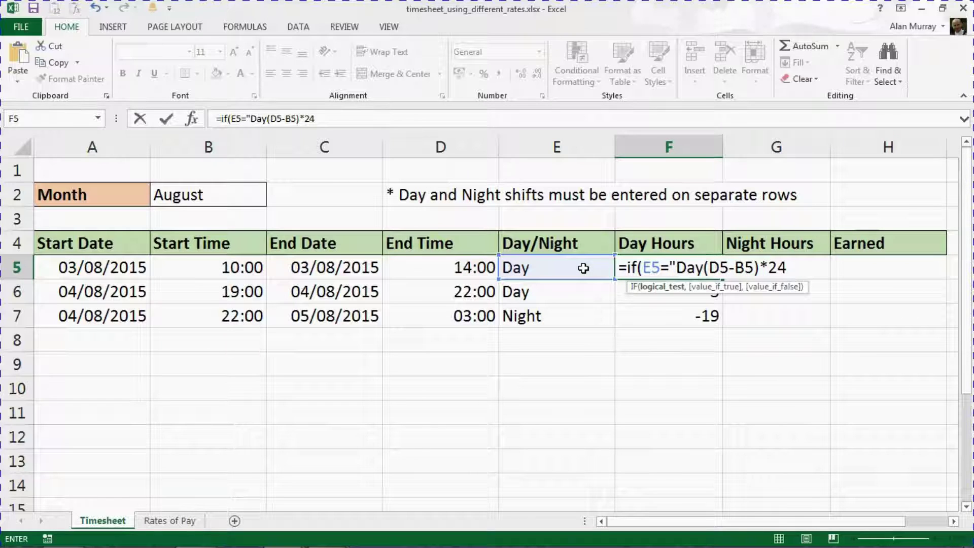
text(",)
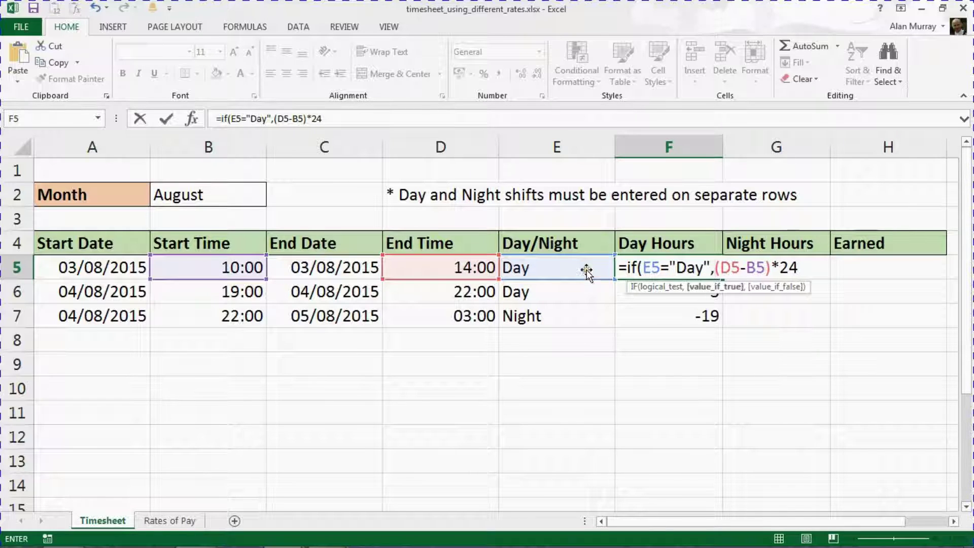
Complete the IF in F5 with 0 as the value if false, giving =IF(E5="Day",(D5-B5)*24,0).
click(800, 268)
text(,0)
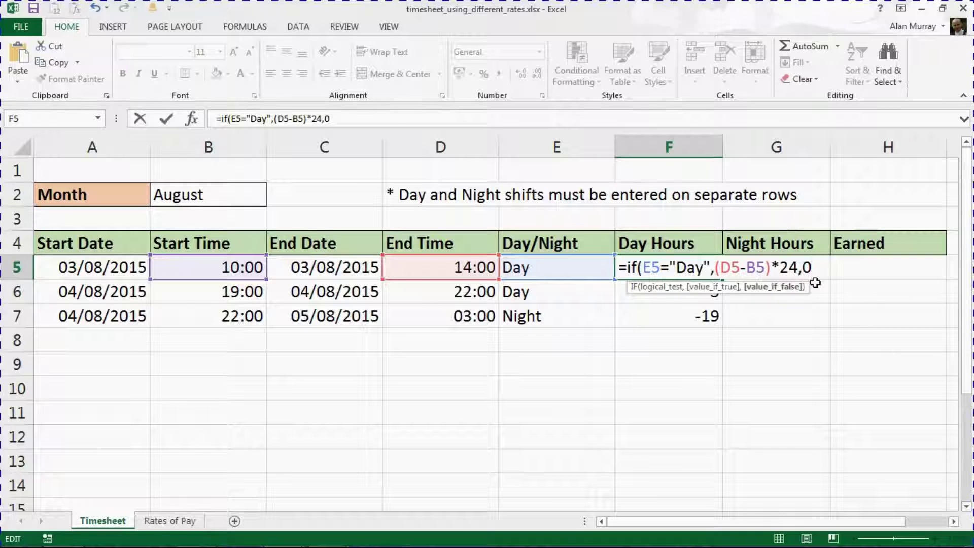
text())
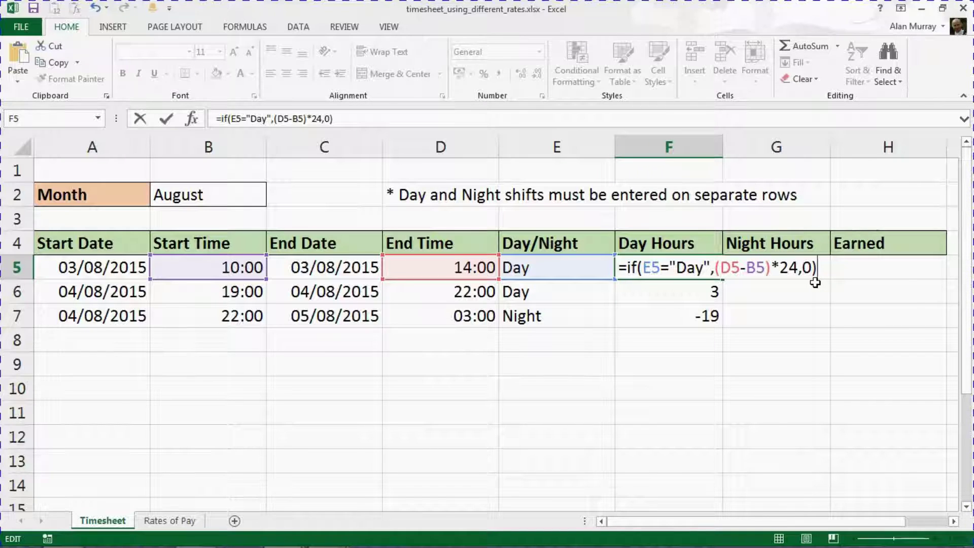
key(Return)
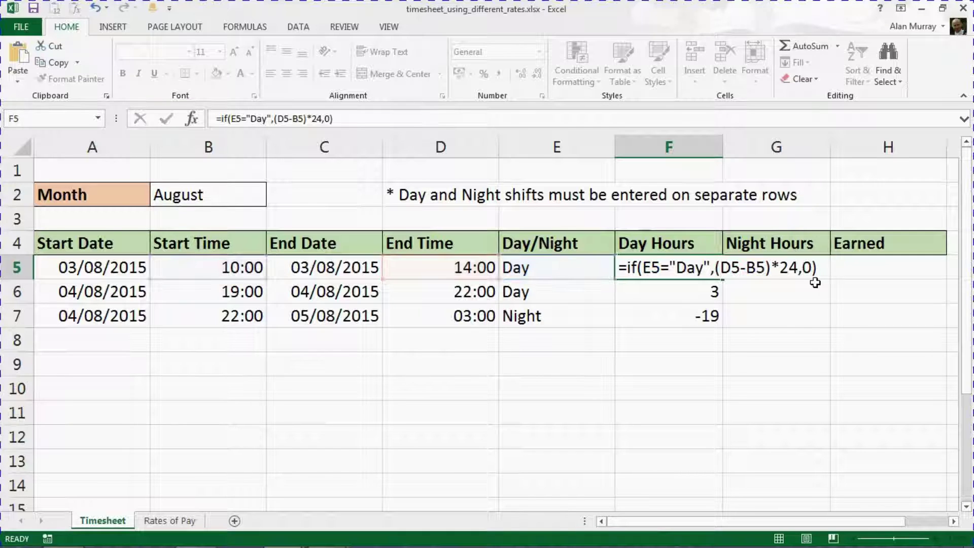
Copy the updated Day Hours formula from F5 down through F7 and check the night shift's row.
click(698, 262)
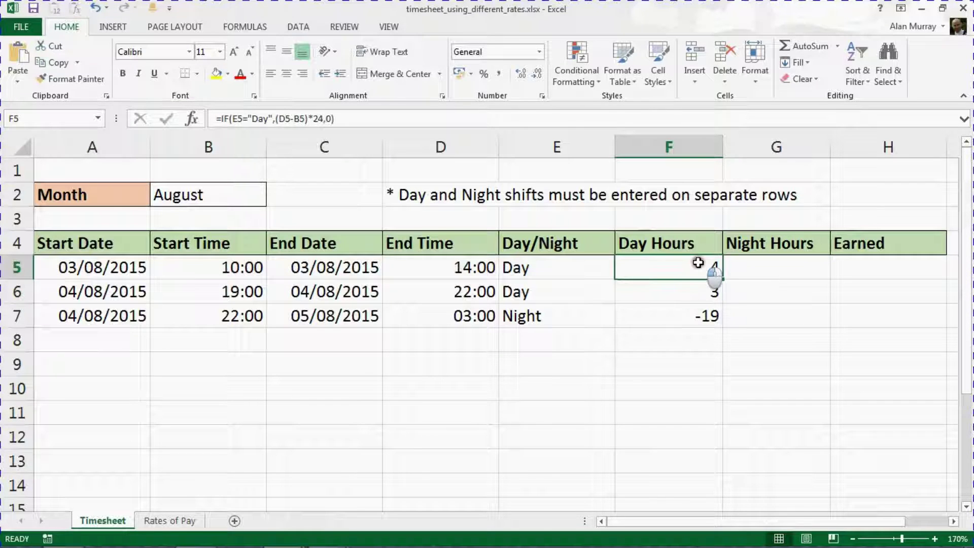
drag(723, 279, 721, 328)
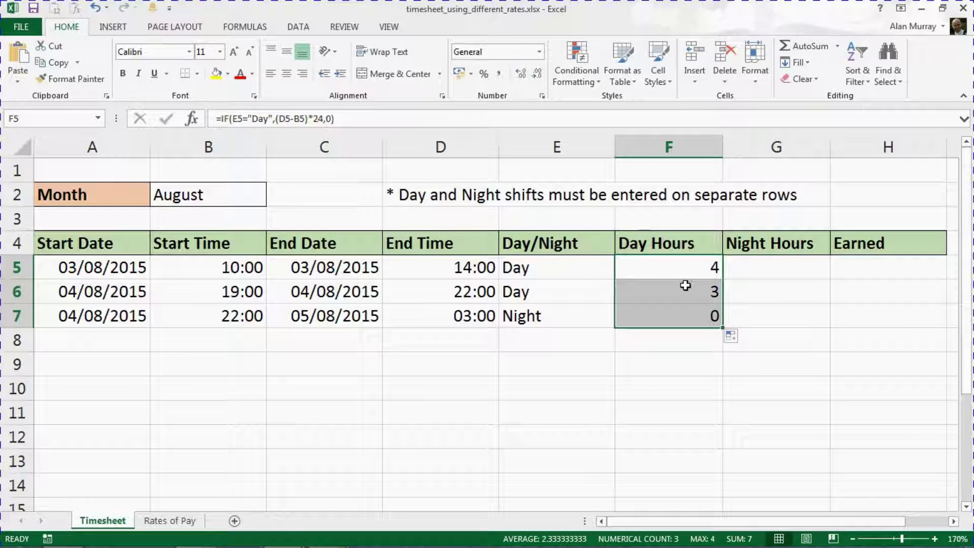
click(679, 273)
click(678, 315)
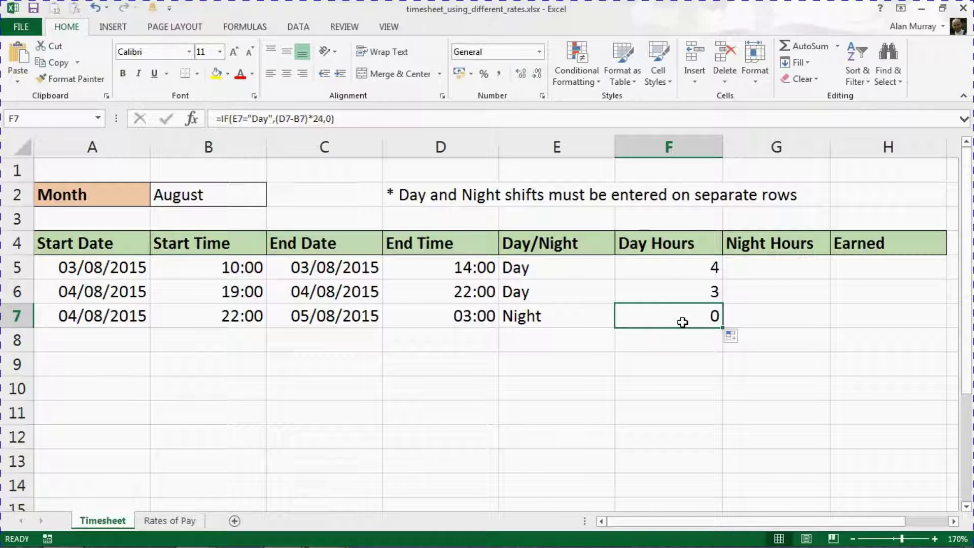
Enter the formula =(1+D5-B5)*24 in cell G5 to calculate Night Hours for shifts that pass midnight.
click(753, 268)
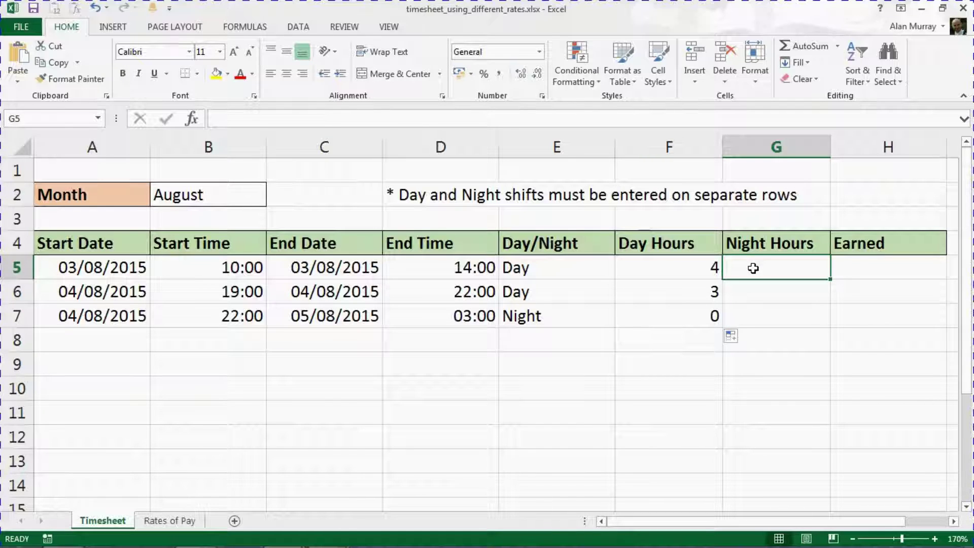
text(=)
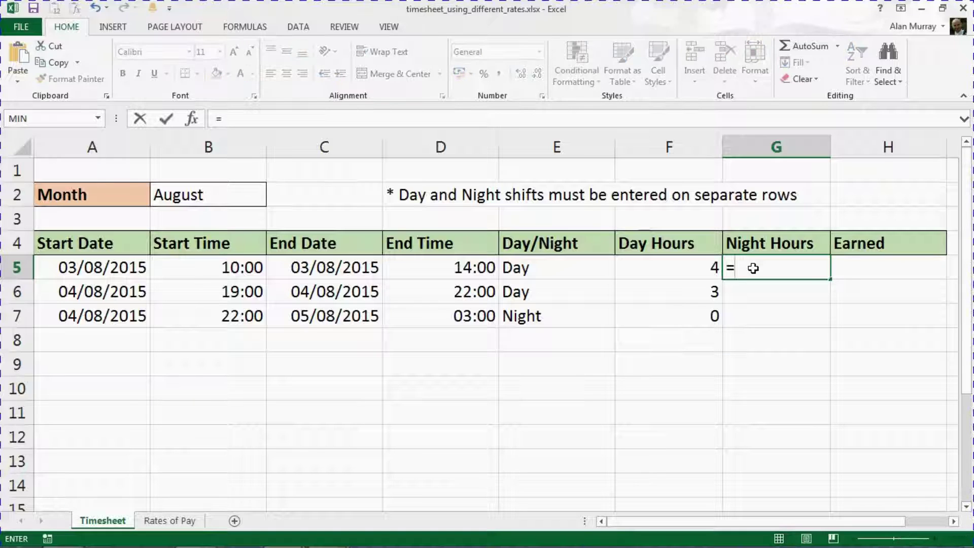
text((1+)
key(Left)
key(Left)
key(Left)
text(-)
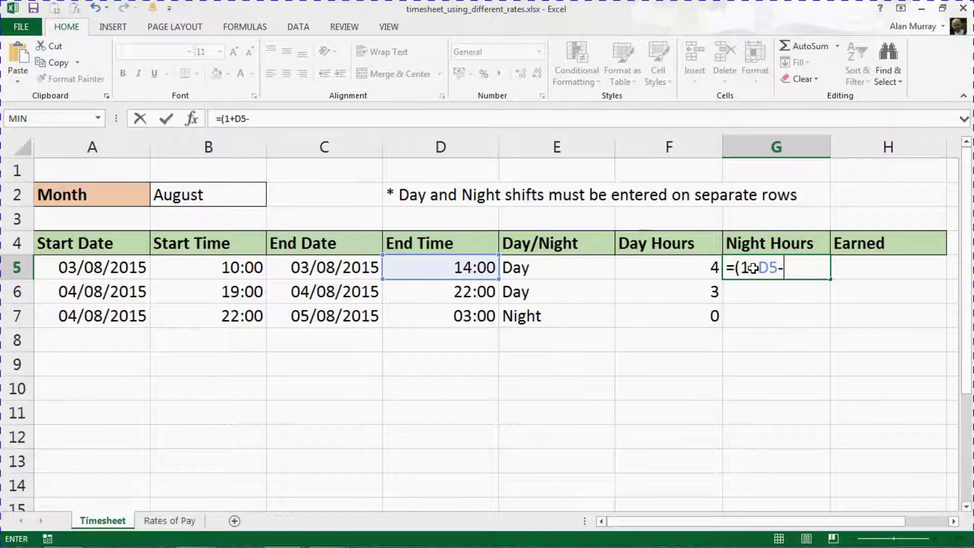
text(B5))
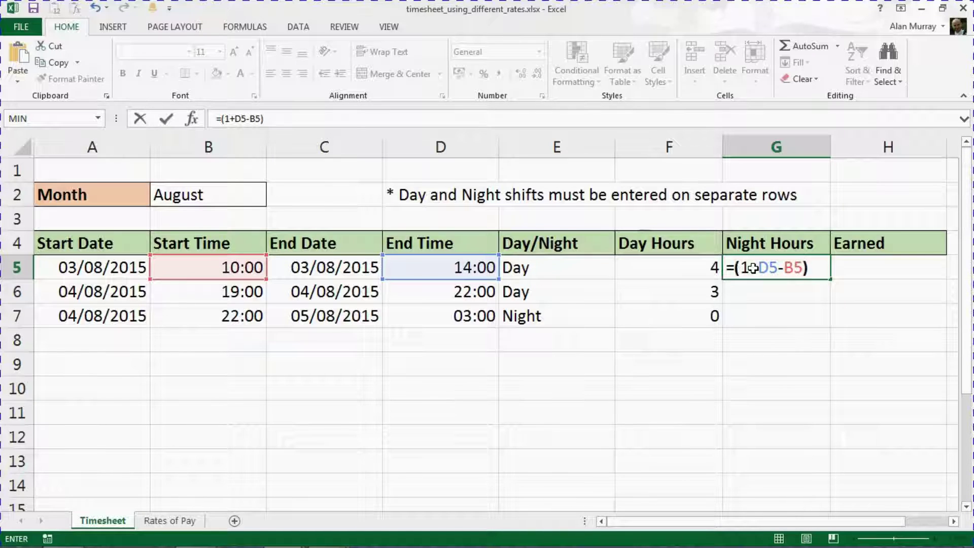
text(*24)
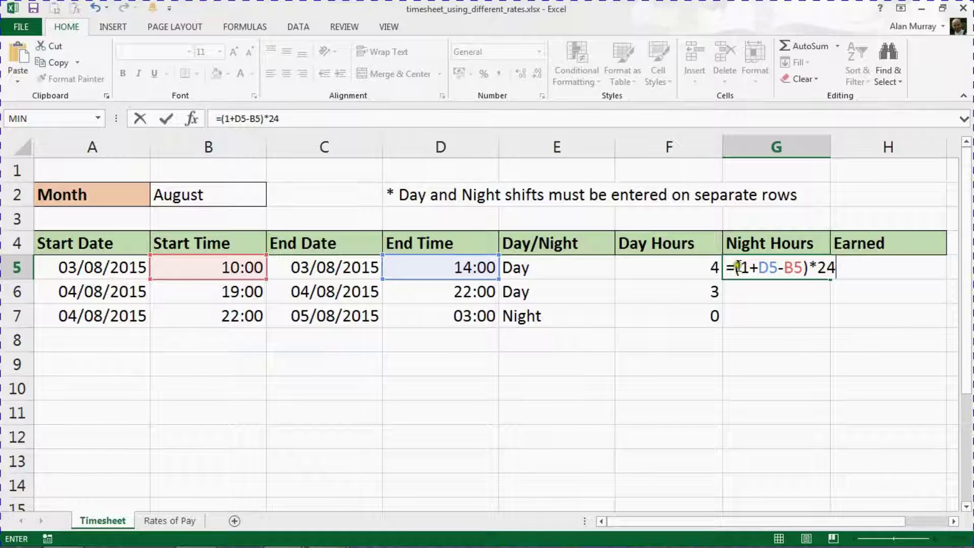
drag(739, 267, 756, 268)
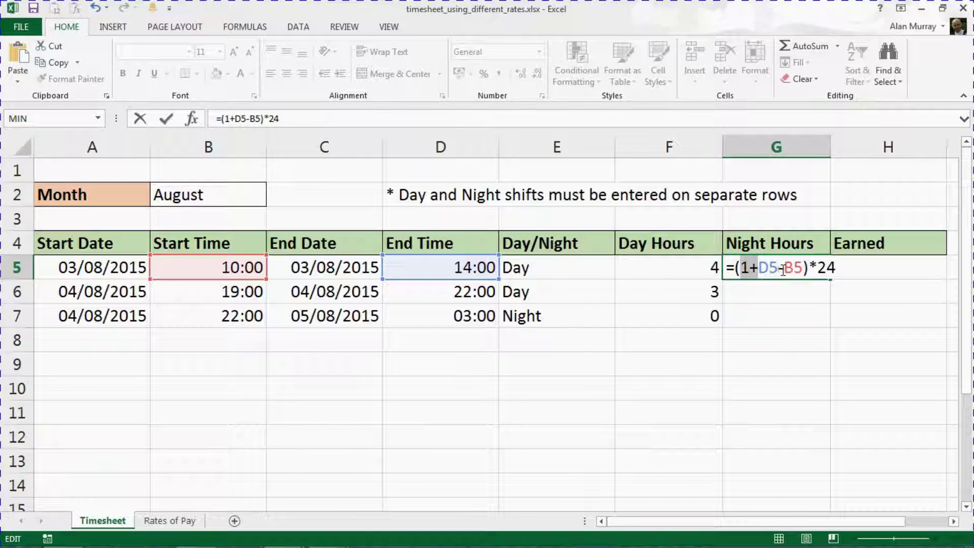
key(Return)
Copy the Night Hours formula from G5 down through G7 and check the night and day shift rows.
click(800, 268)
drag(828, 278, 822, 333)
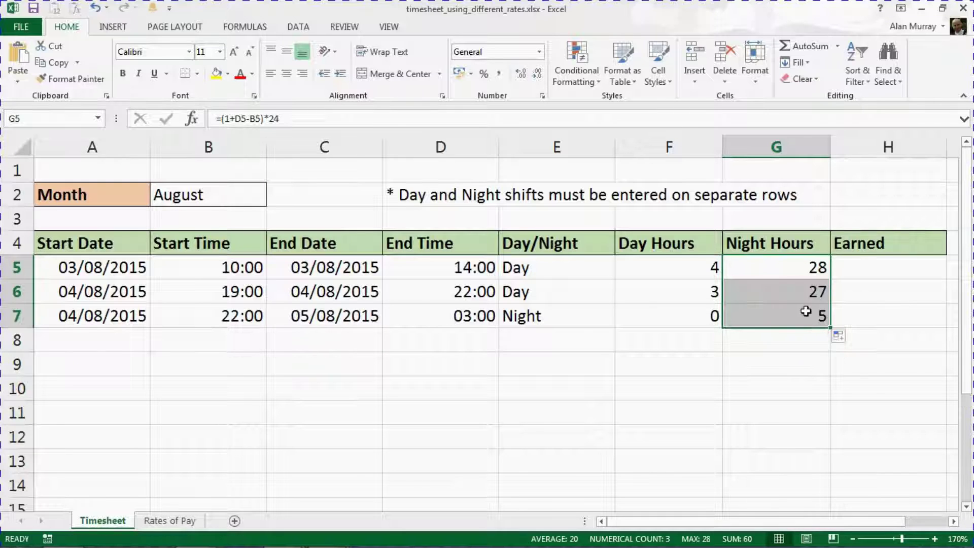
click(787, 316)
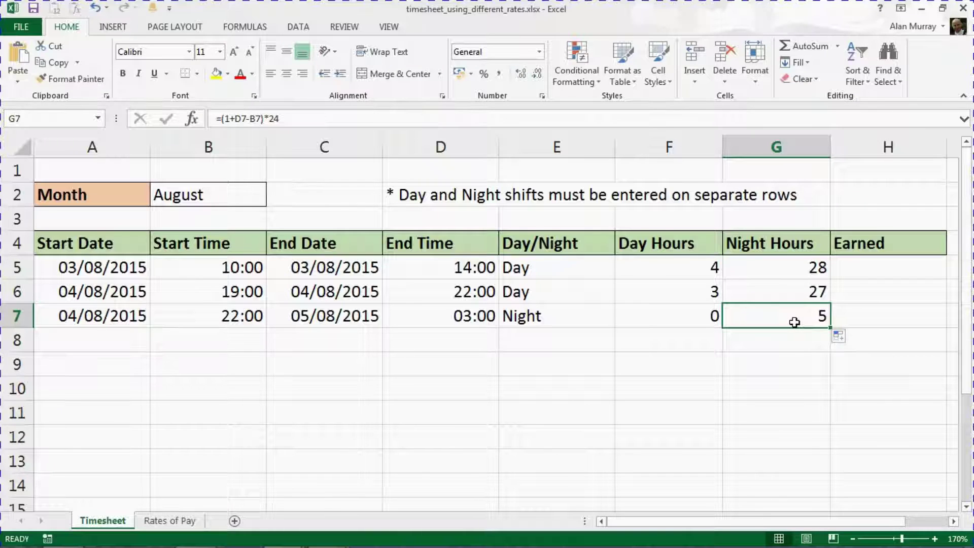
click(795, 270)
drag(794, 270, 793, 283)
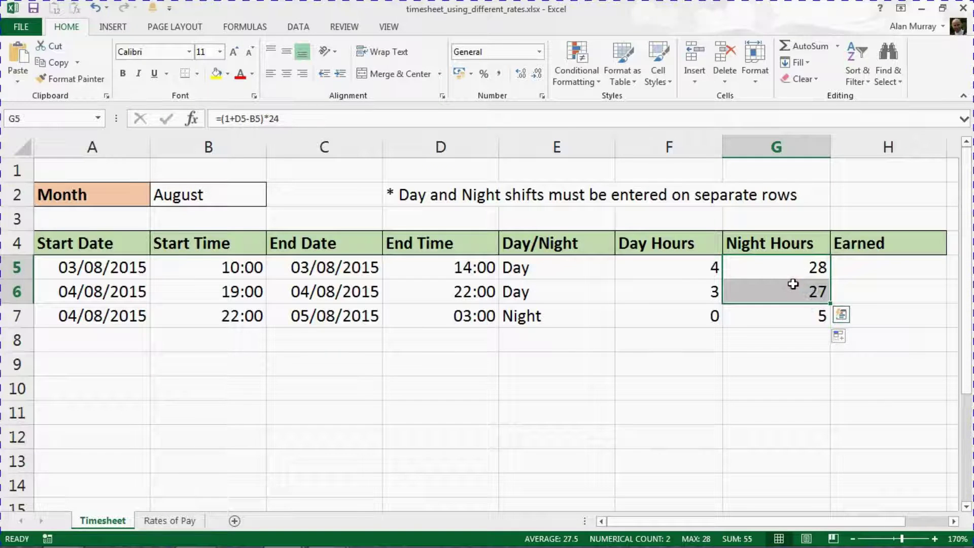
Change the Night Hours formula in G5 to =IF(E5="night",(1+D5-B5)*24,0).
double_click(783, 270)
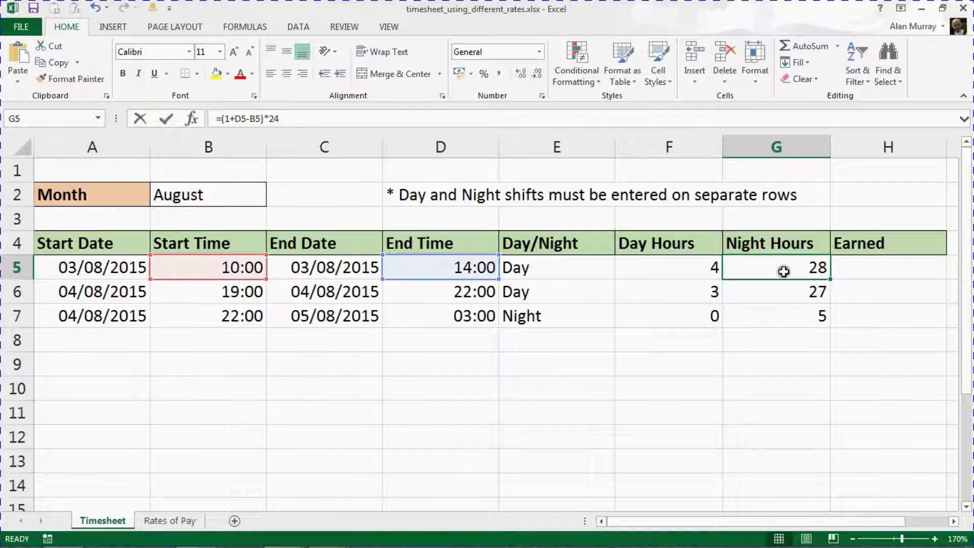
click(734, 268)
text(if)
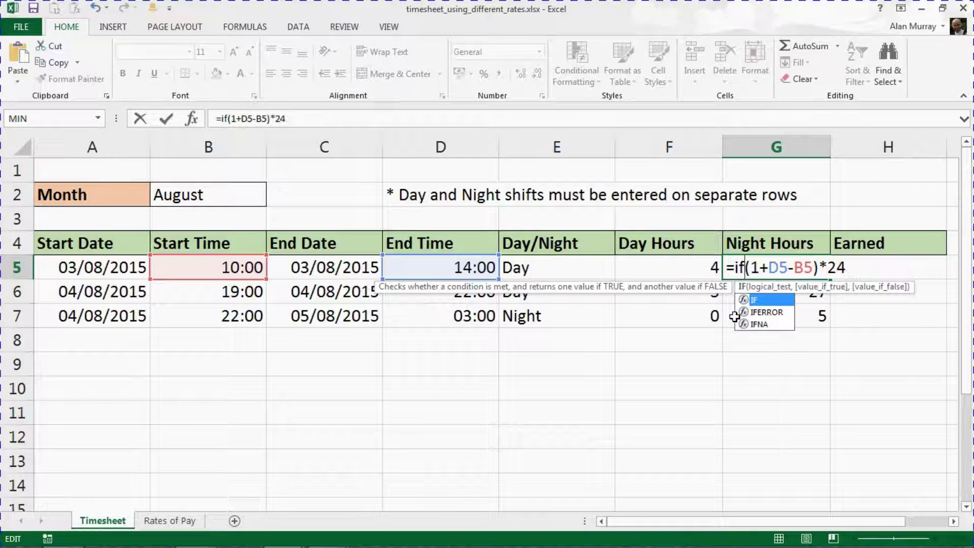
text(()
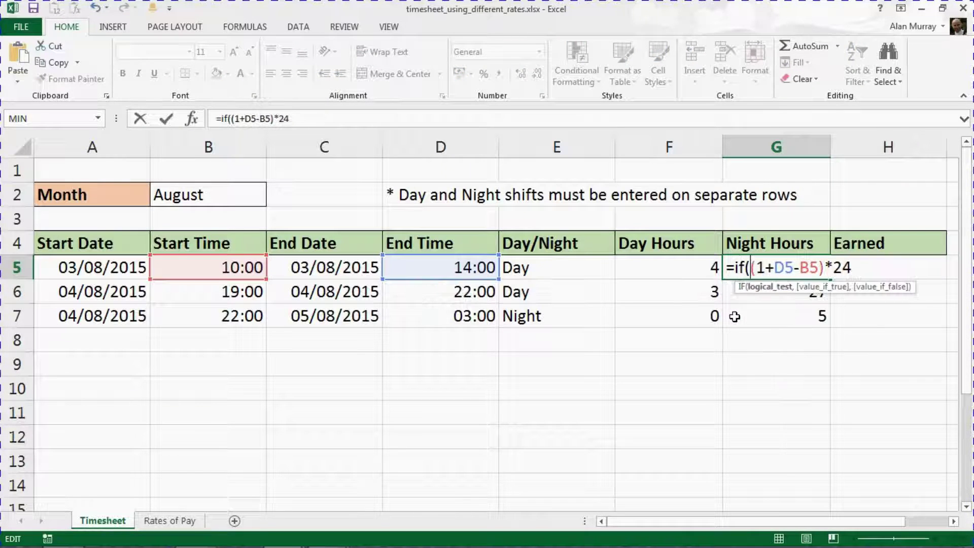
click(582, 272)
text(="night)
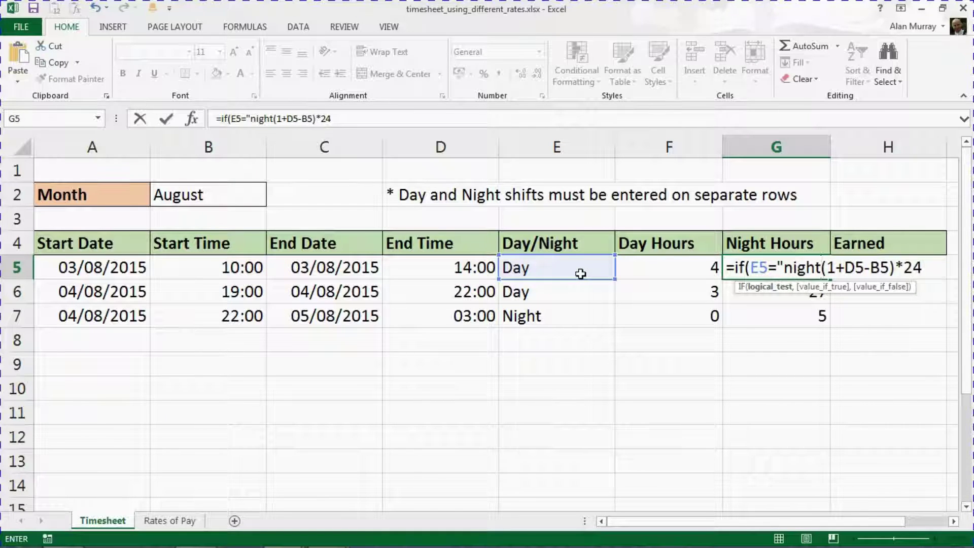
text(")
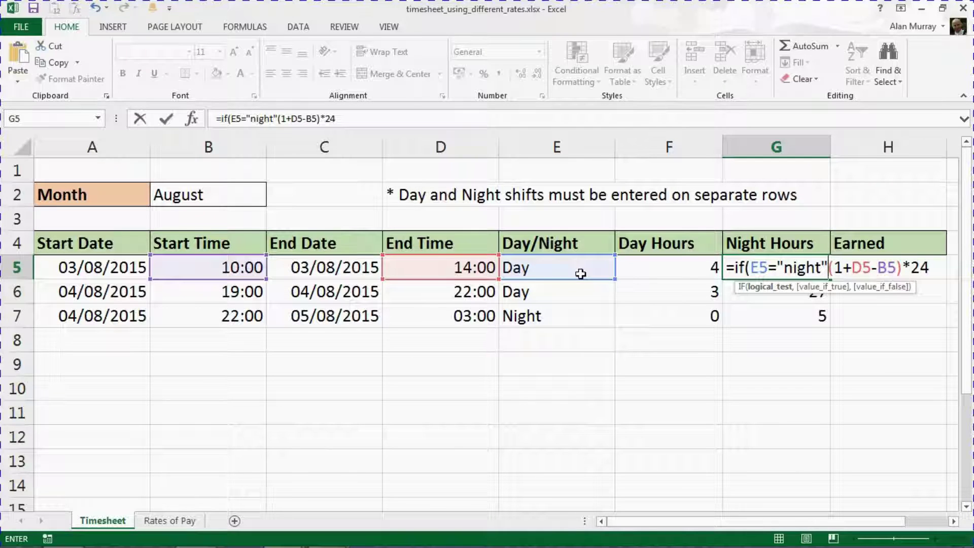
text(,)
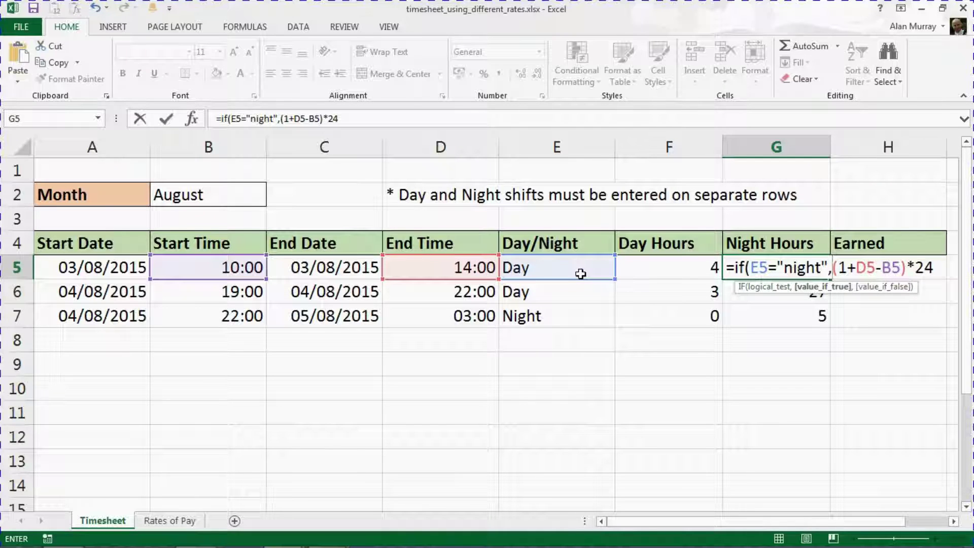
click(935, 269)
text(,0)
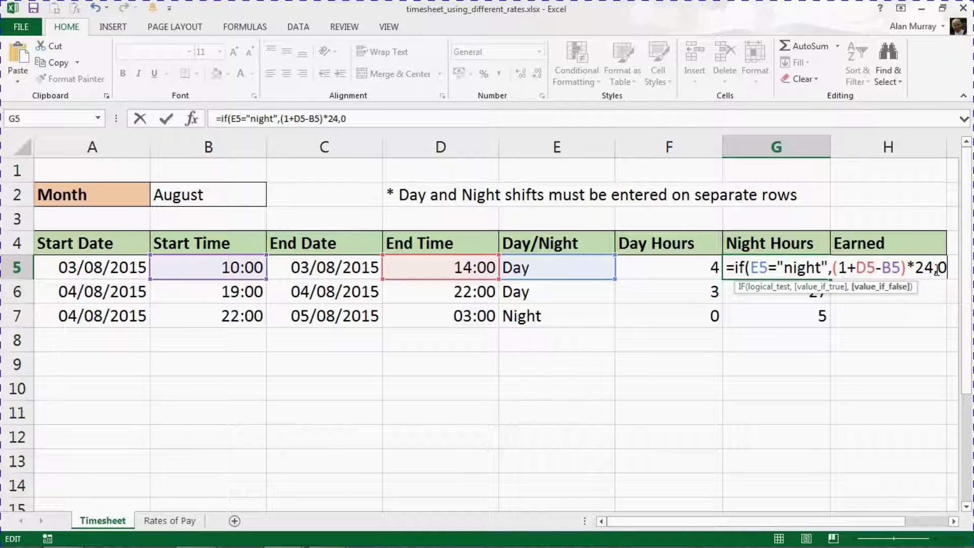
text())
key(Return)
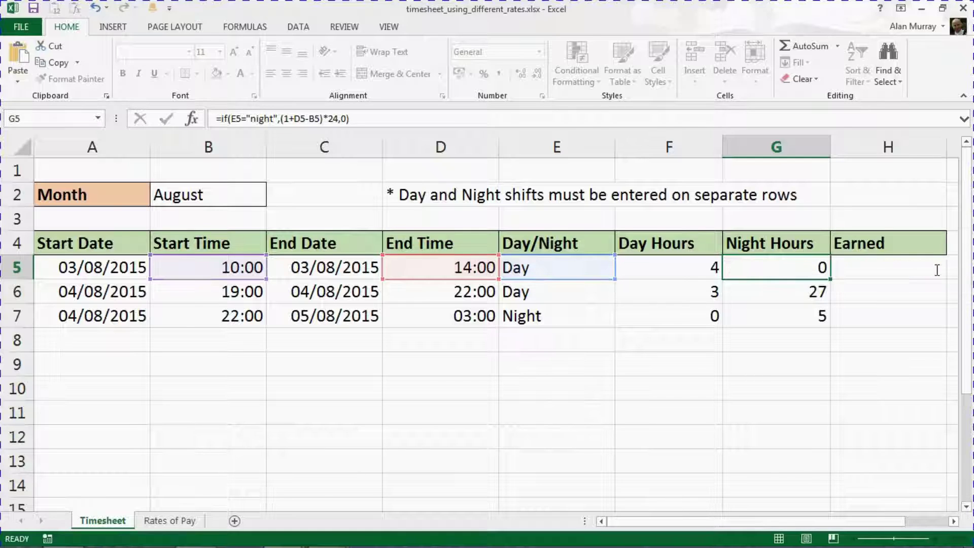
Copy the IF-based Night Hours formula from G5 down through G7.
click(812, 272)
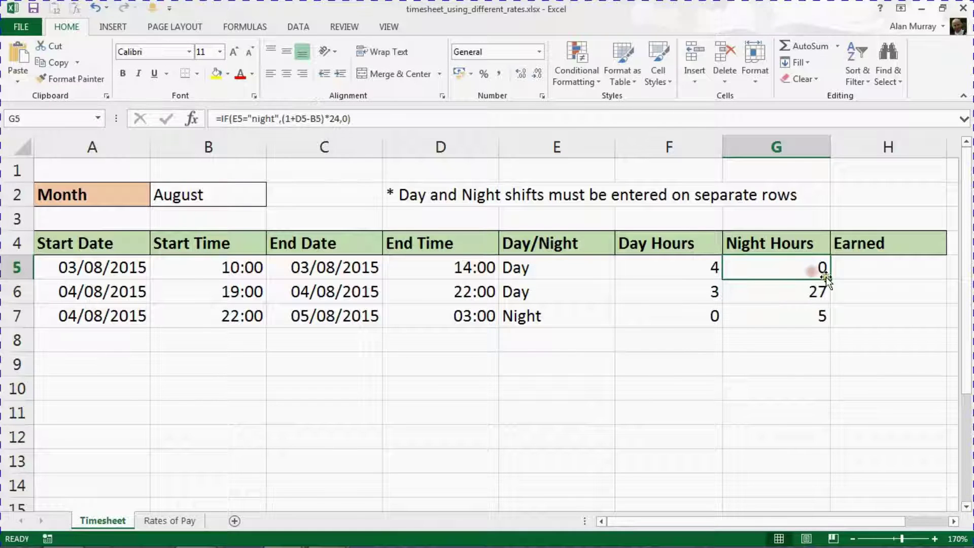
drag(830, 280, 827, 319)
click(796, 269)
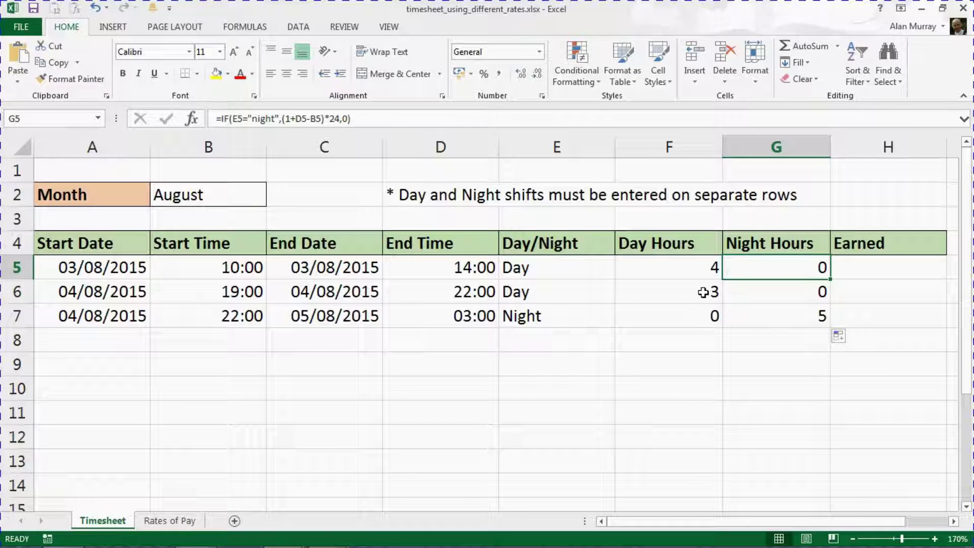
Change the Night Hours formula in G5 to =IF(E5="night",IF(A5<C5,(1+D5-B5)*24,(D5-B5)*24),0) and copy it down through G7.
double_click(747, 268)
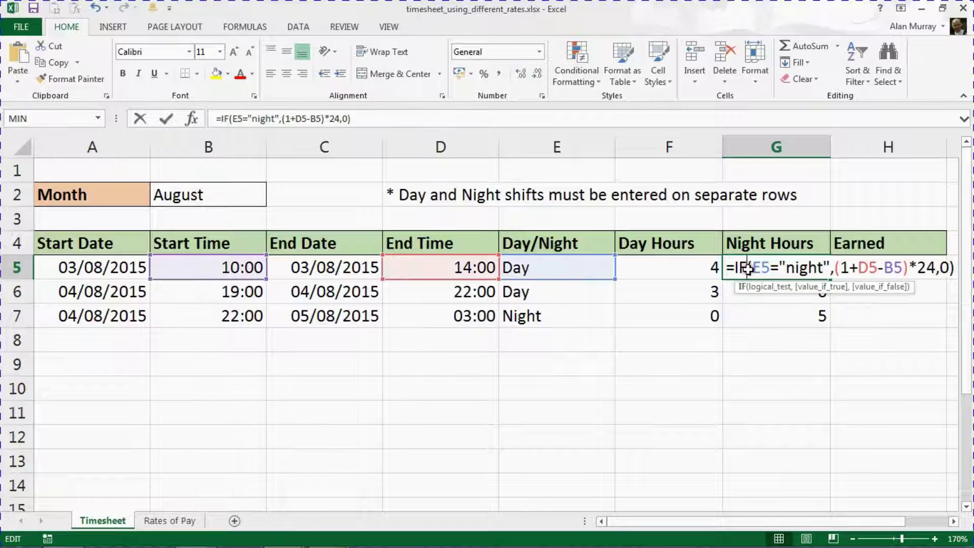
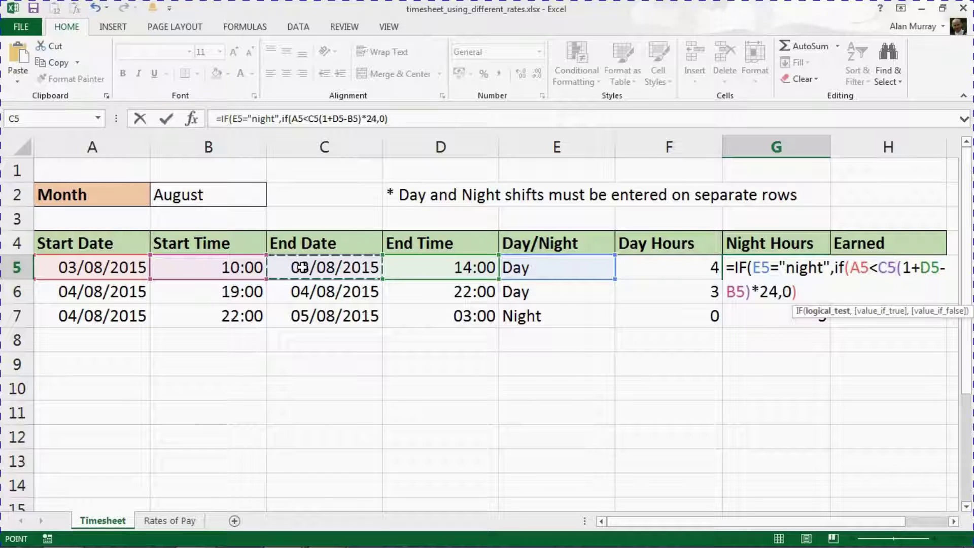
text(,)
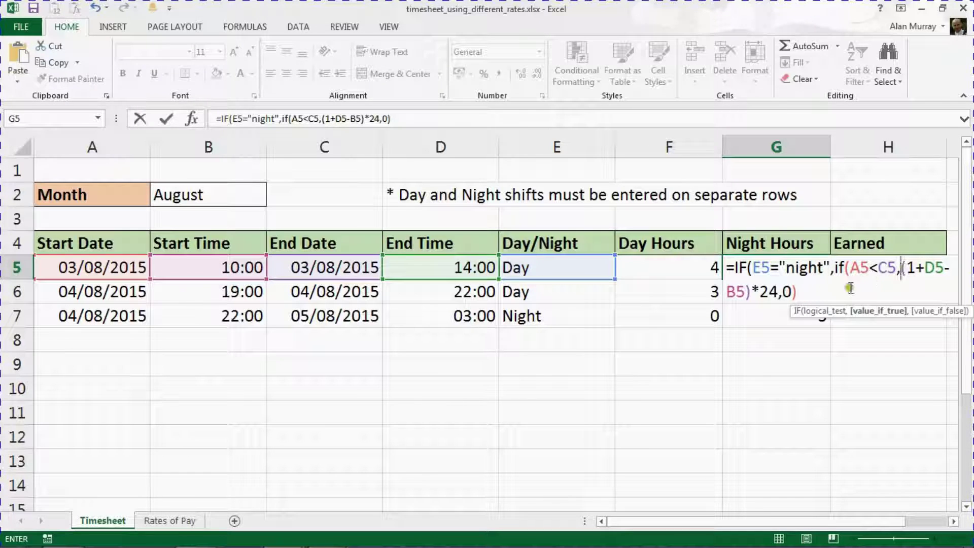
click(779, 293)
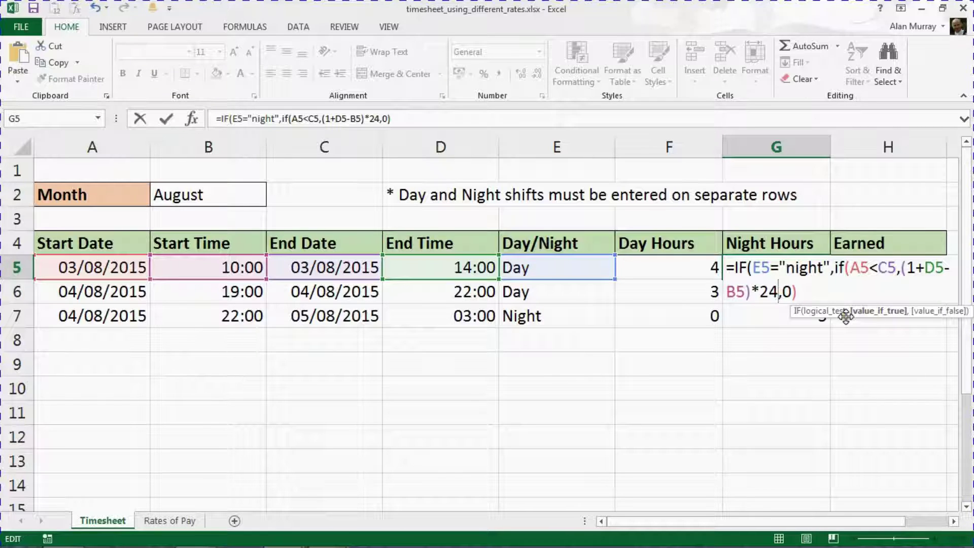
text(,)
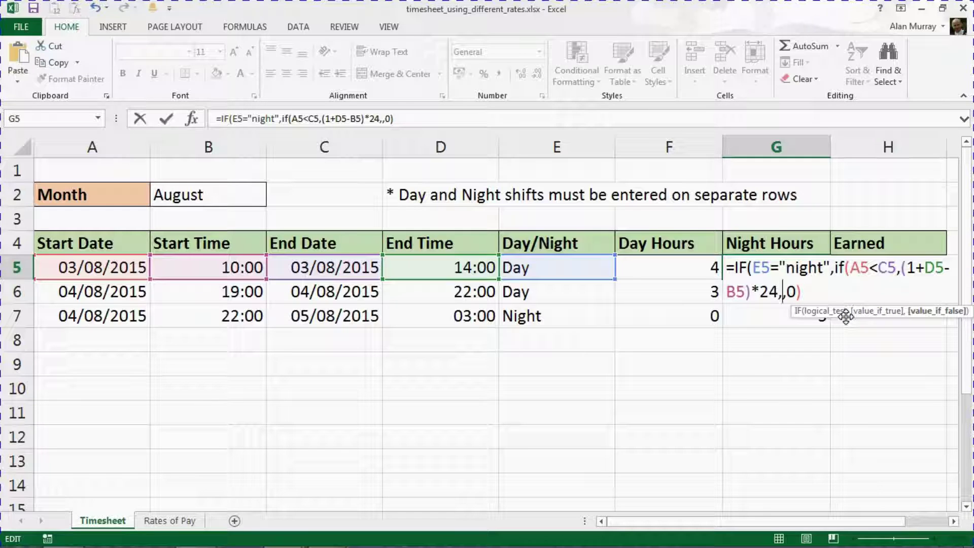
text((D5-)
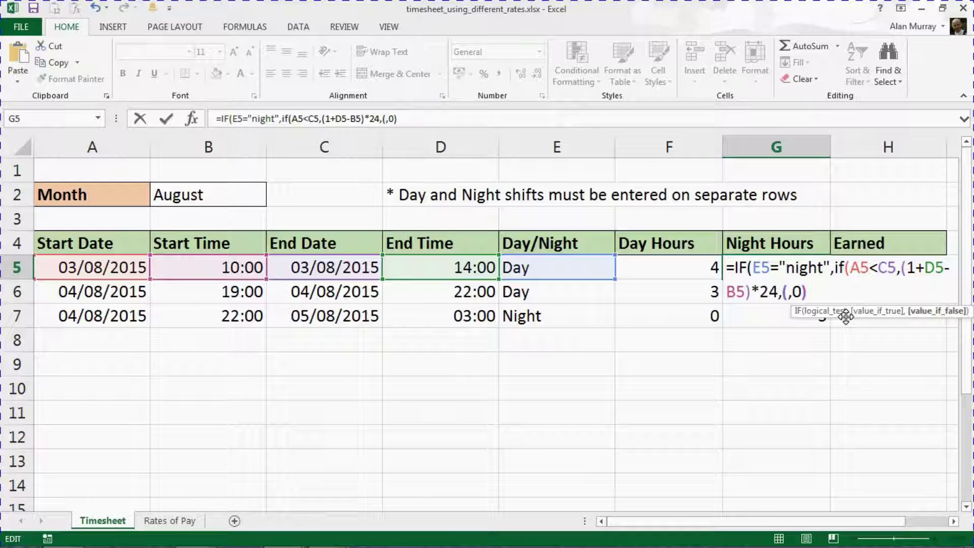
text(B)
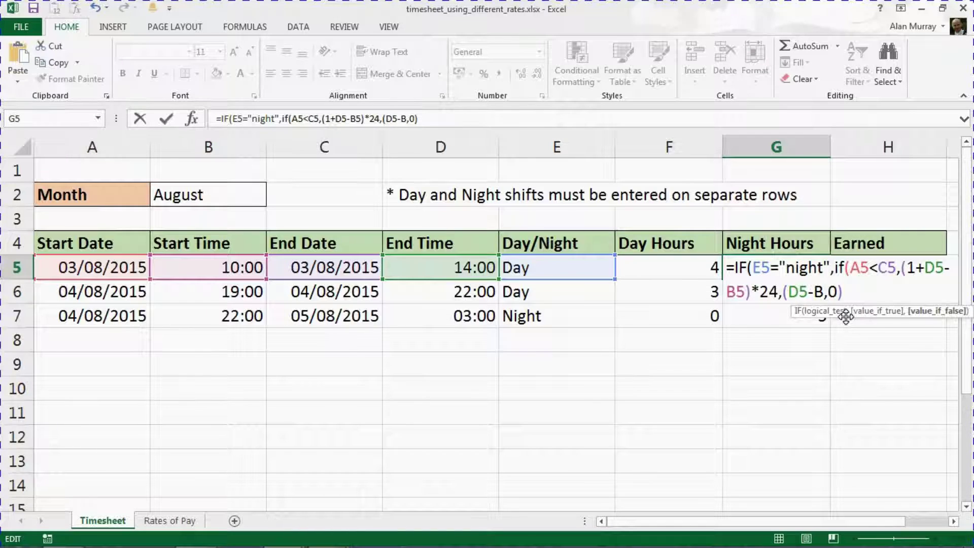
text(5)
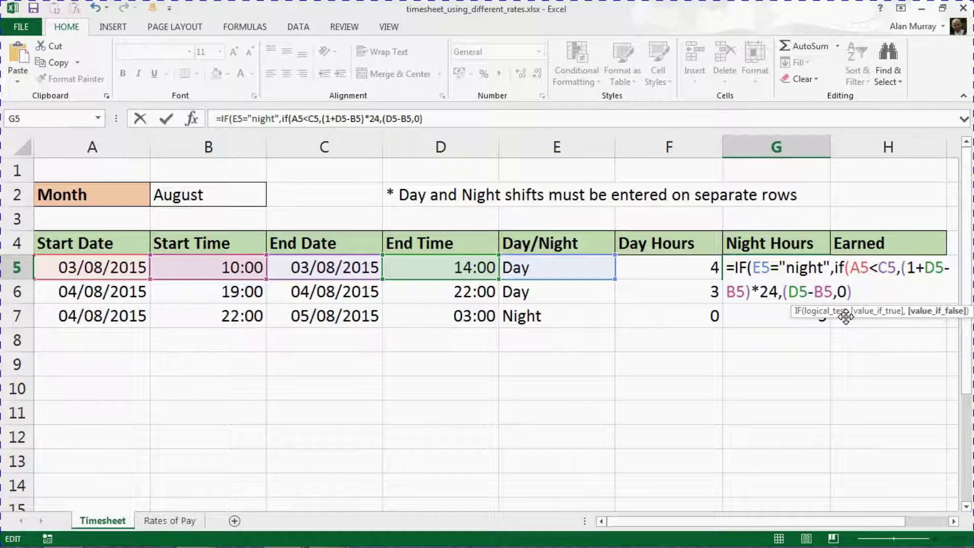
text()*24)
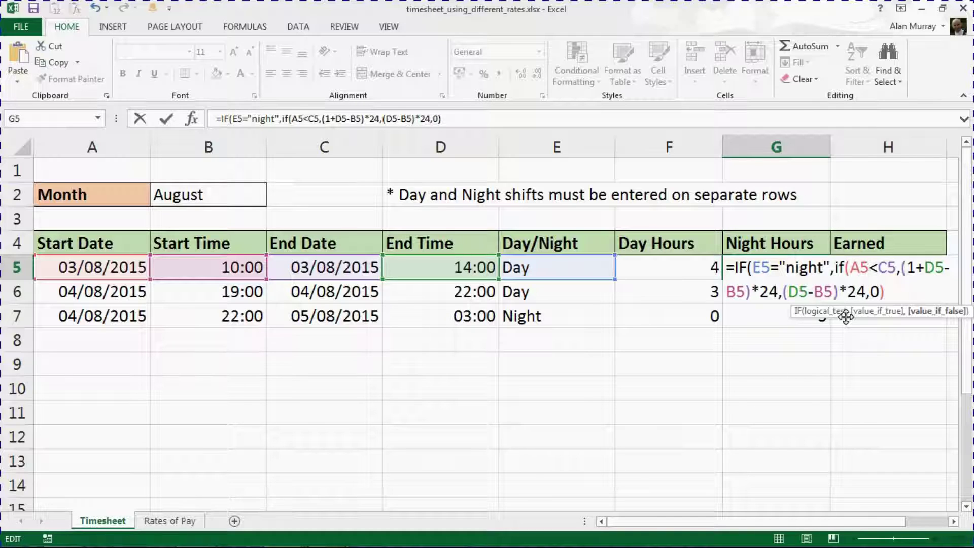
text())
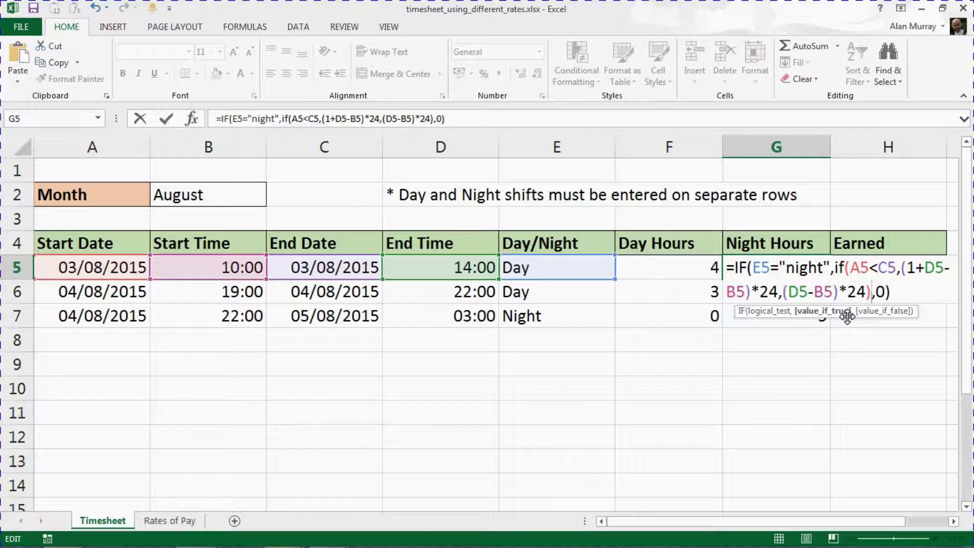
key(Return)
click(820, 265)
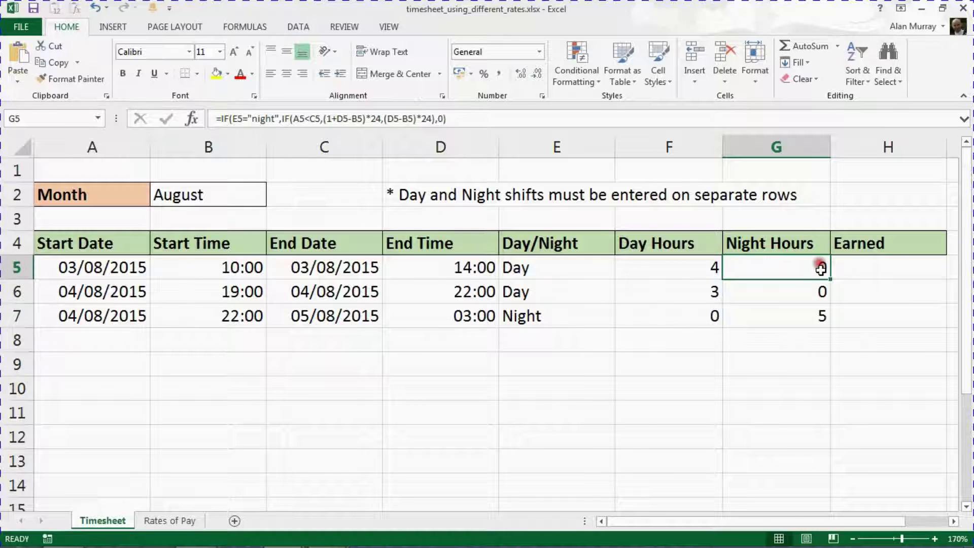
drag(830, 279, 826, 317)
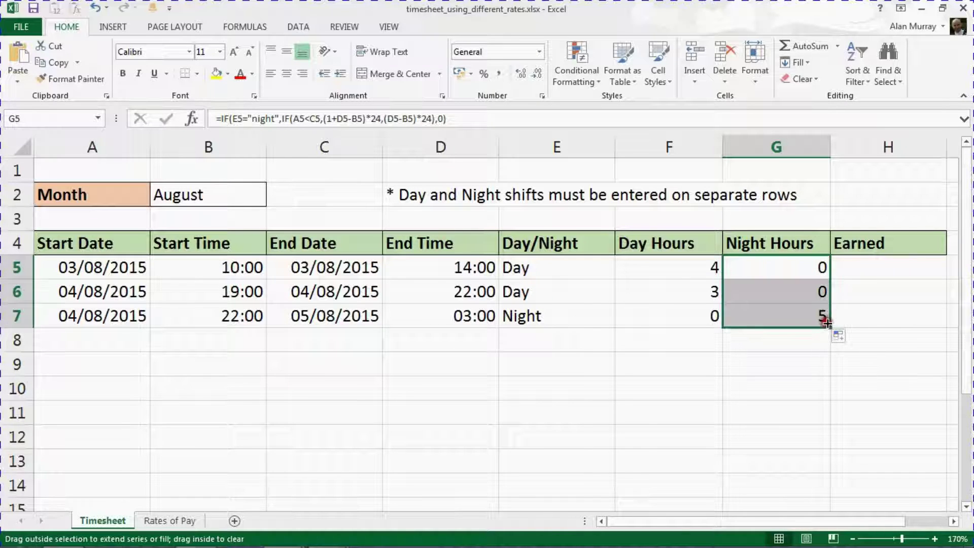
Examine the nested IF formula in G5, including its night test and both time calculations, alongside the Day Hours formula in F5.
click(953, 523)
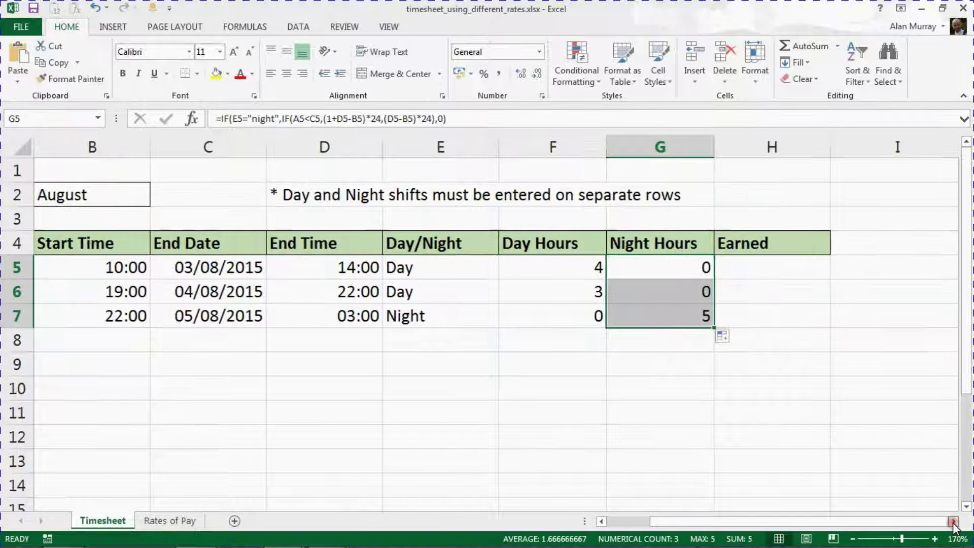
double_click(692, 269)
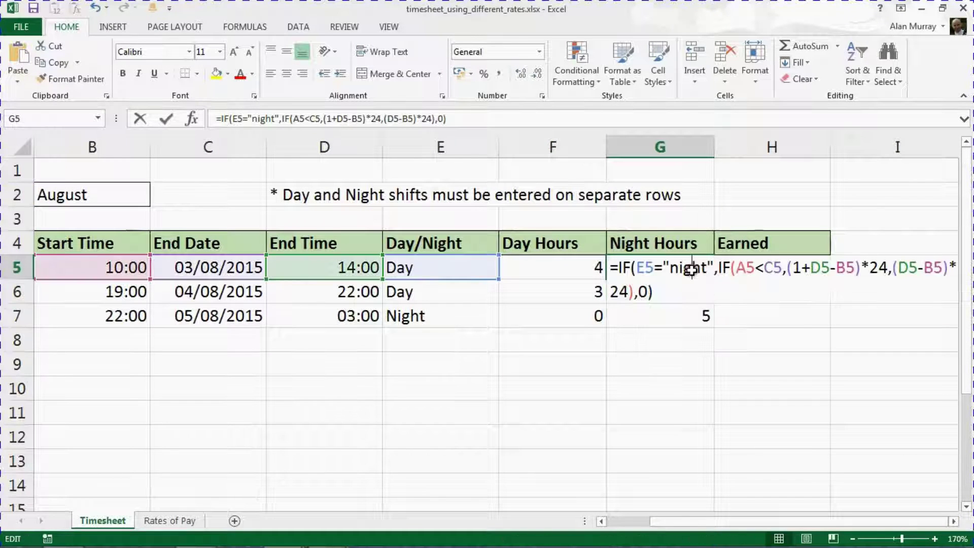
click(953, 523)
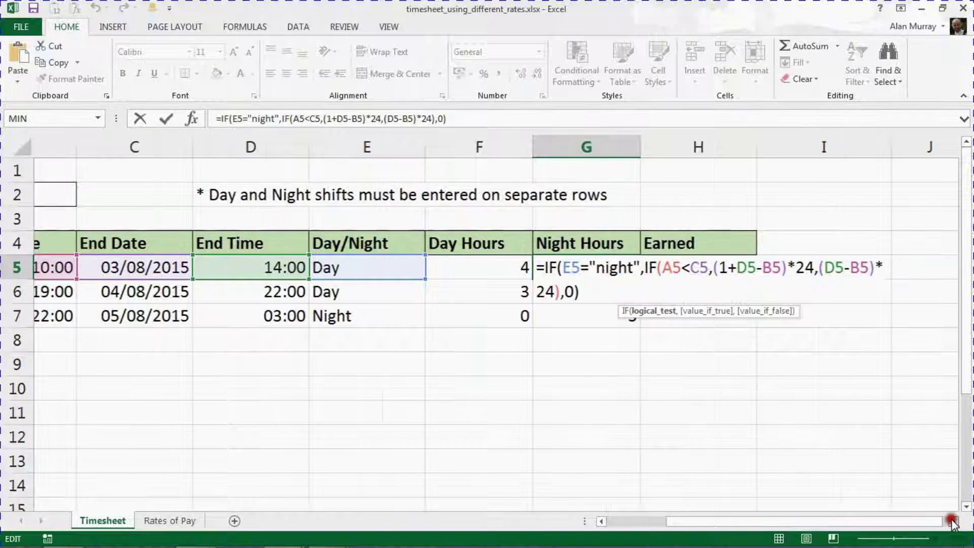
click(558, 269)
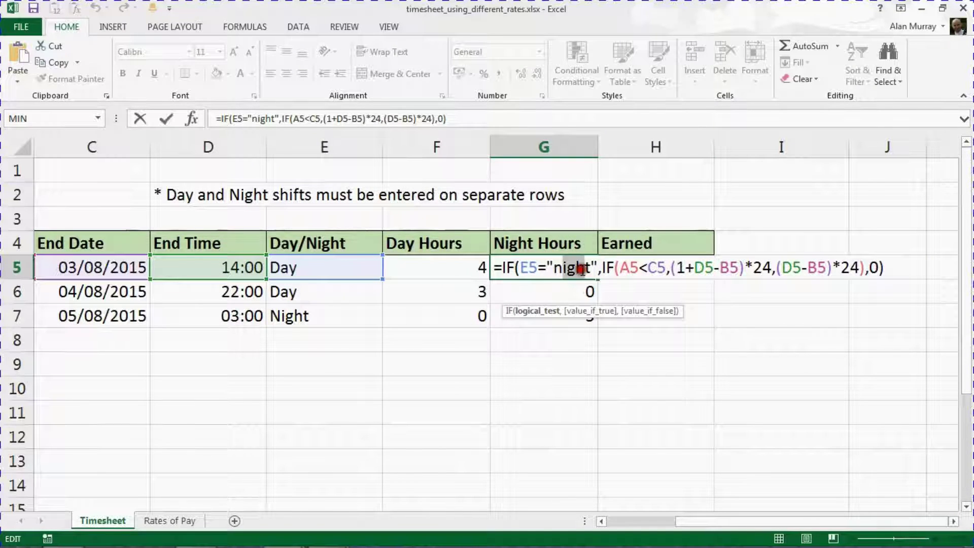
drag(600, 267, 666, 267)
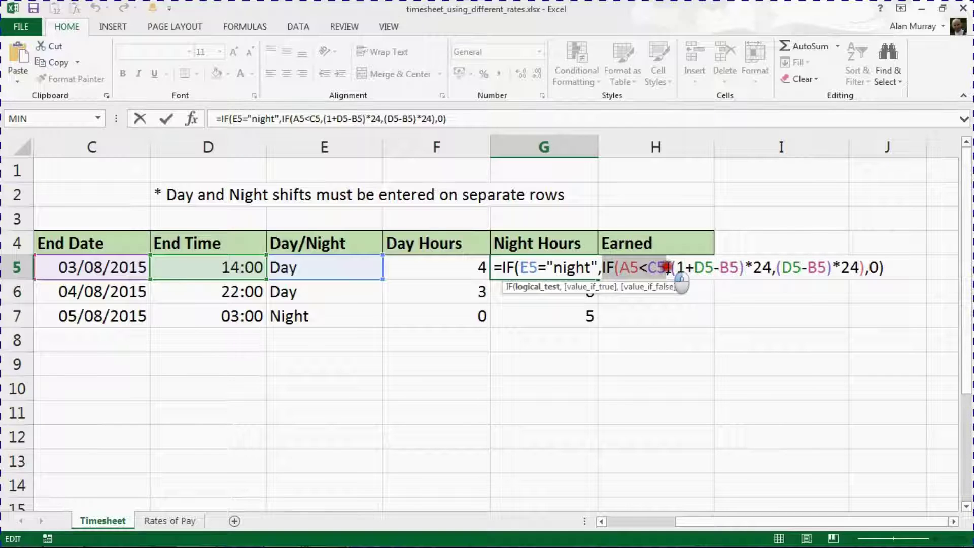
drag(666, 268, 780, 263)
click(845, 253)
drag(845, 253, 864, 265)
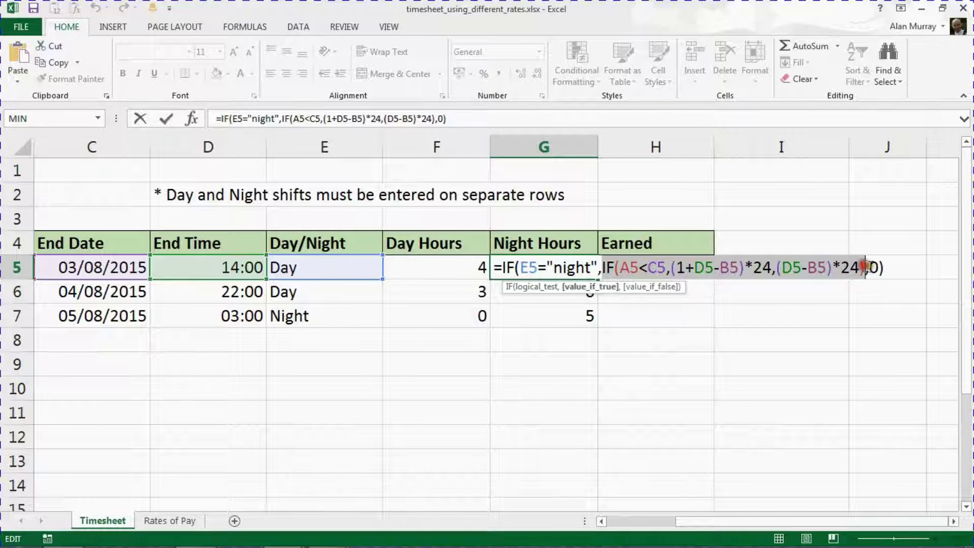
click(864, 265)
text())
drag(583, 269, 563, 269)
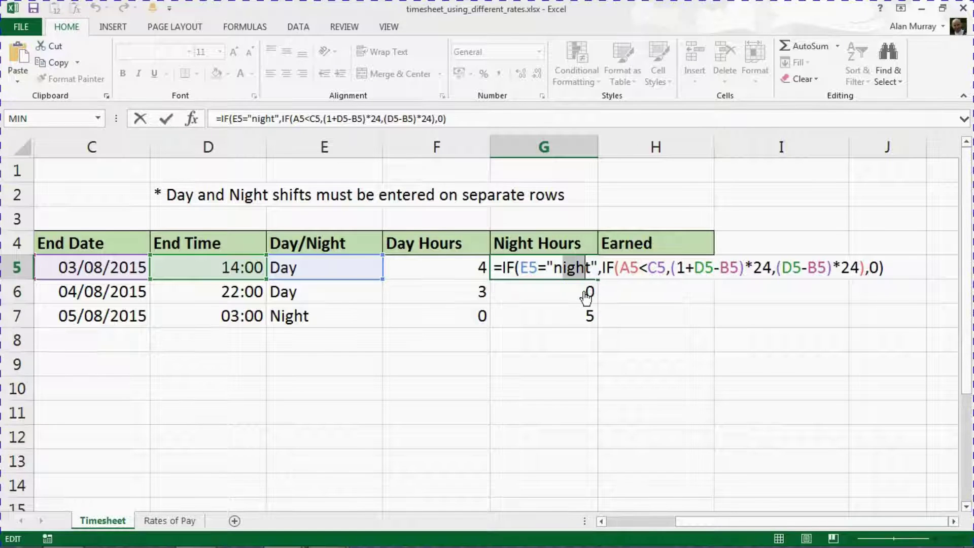
key(Return)
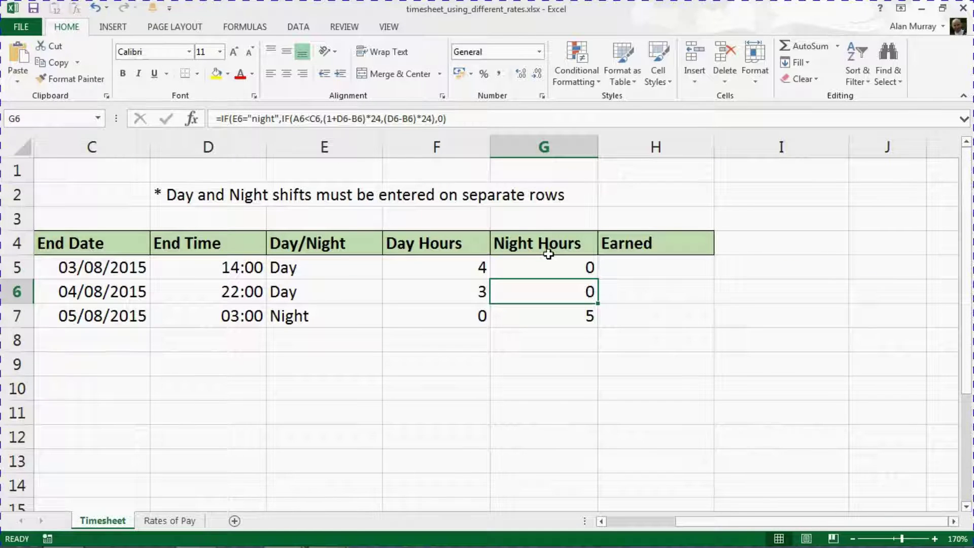
click(449, 268)
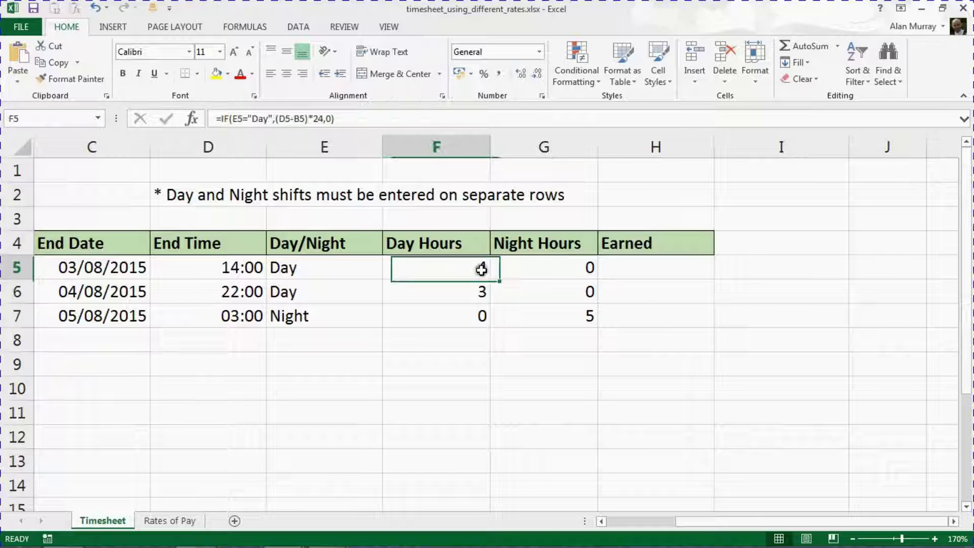
click(516, 274)
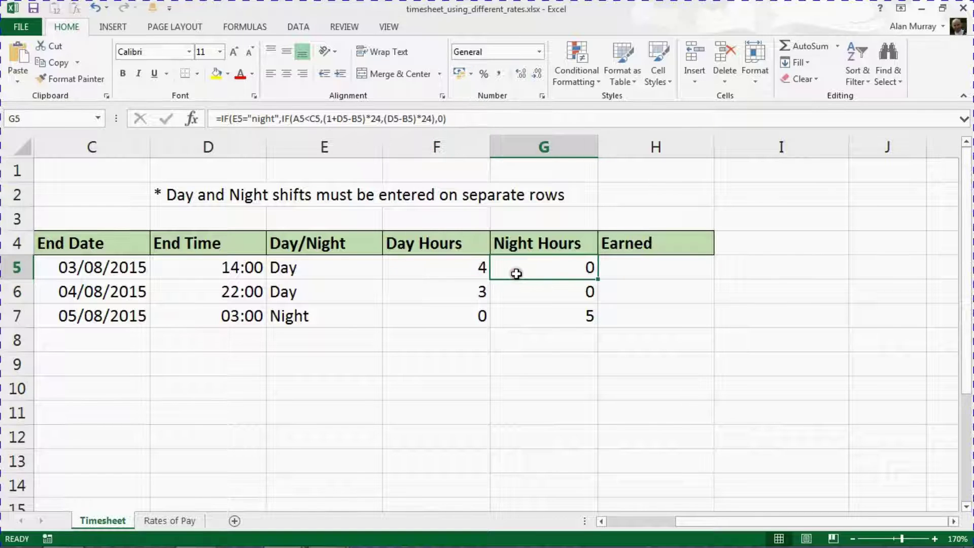
Check which pay-rate cells the named ranges day and night cover on the Rates of Pay sheet.
click(646, 265)
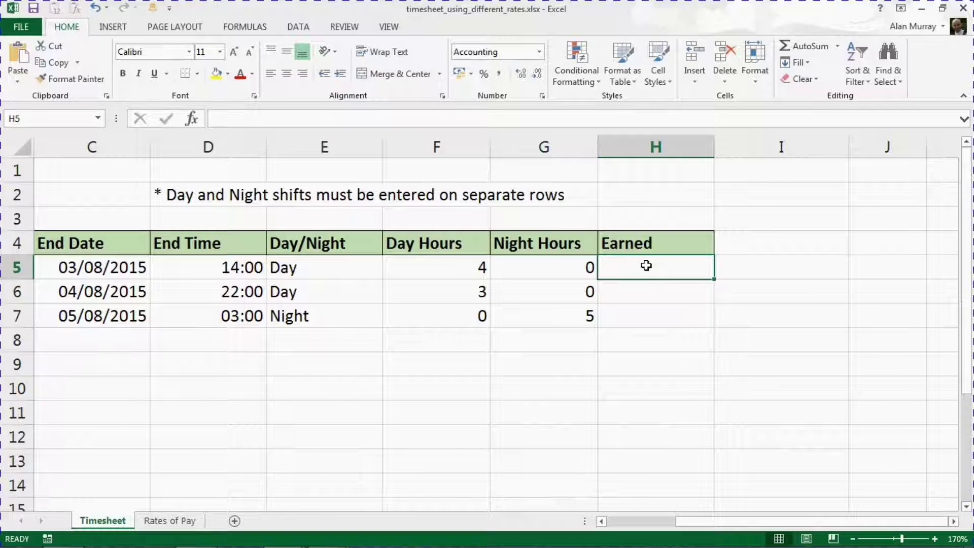
click(195, 520)
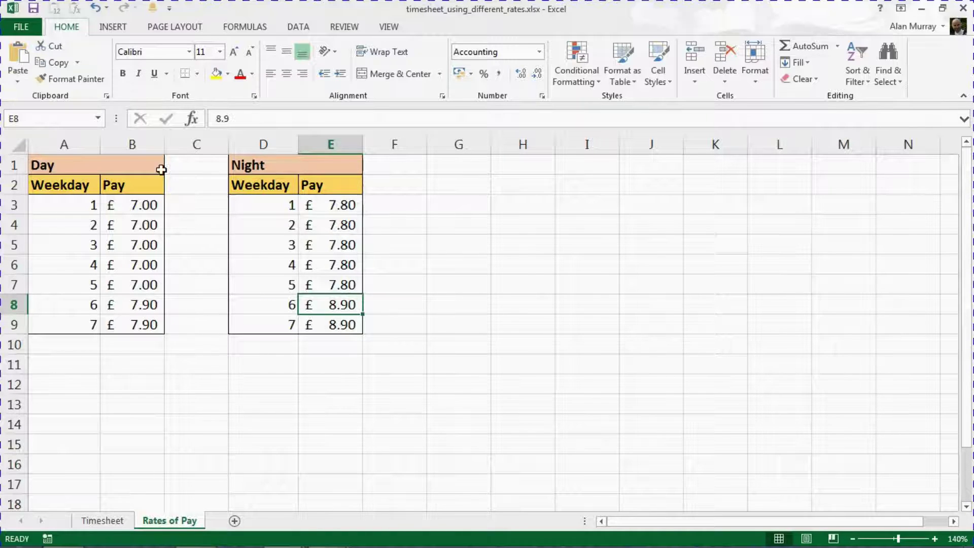
click(98, 119)
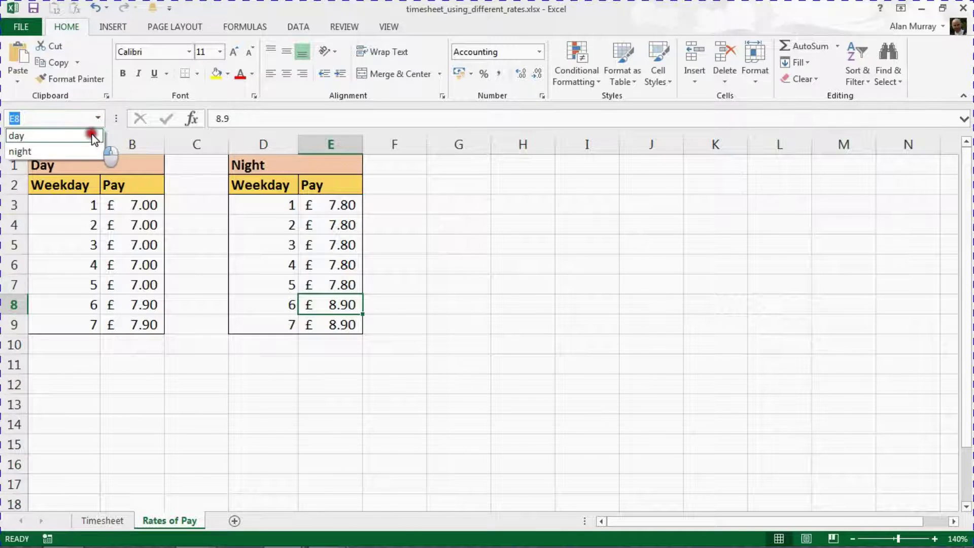
click(93, 136)
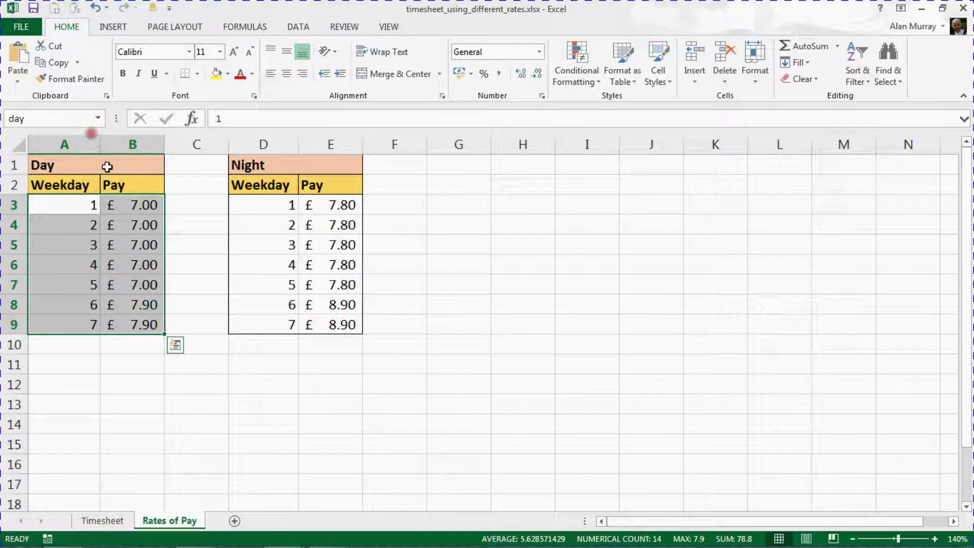
click(98, 120)
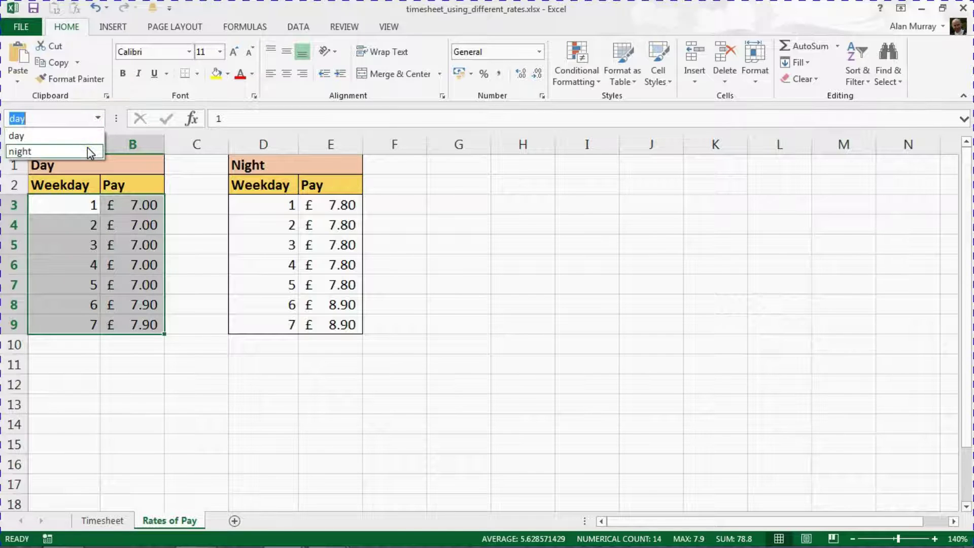
click(87, 148)
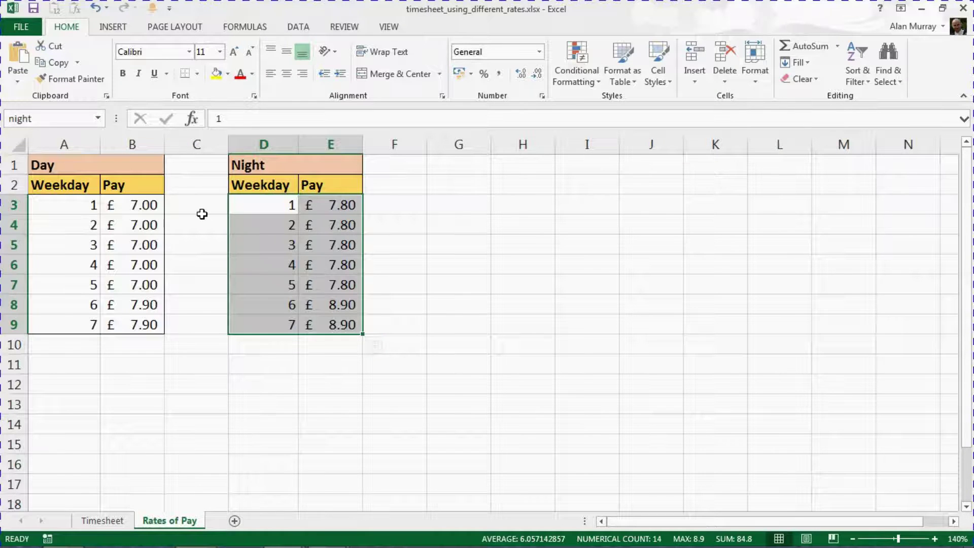
click(200, 213)
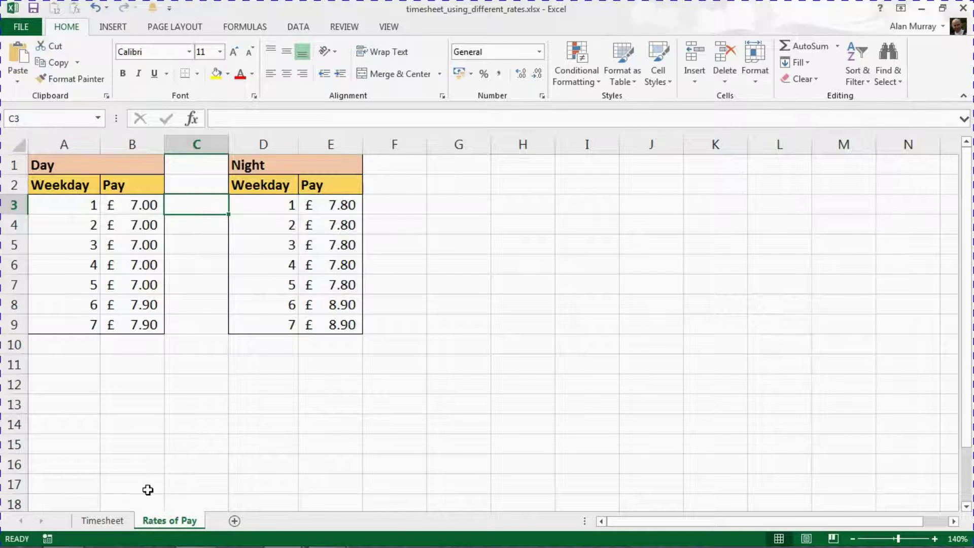
On the Timesheet sheet, start the Earned formula in H5 as =IF(E5="Night",G5* so night shifts use the night hours.
click(123, 523)
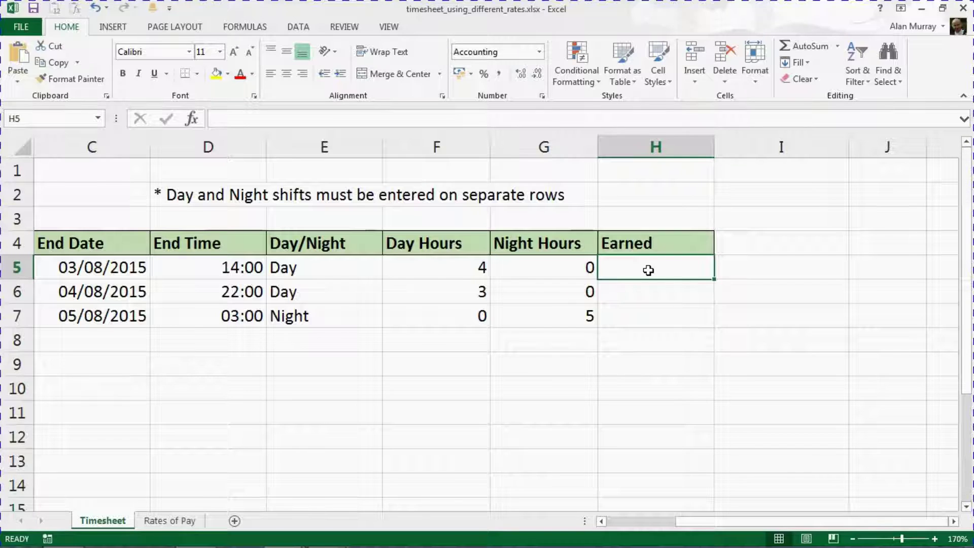
text(=if()
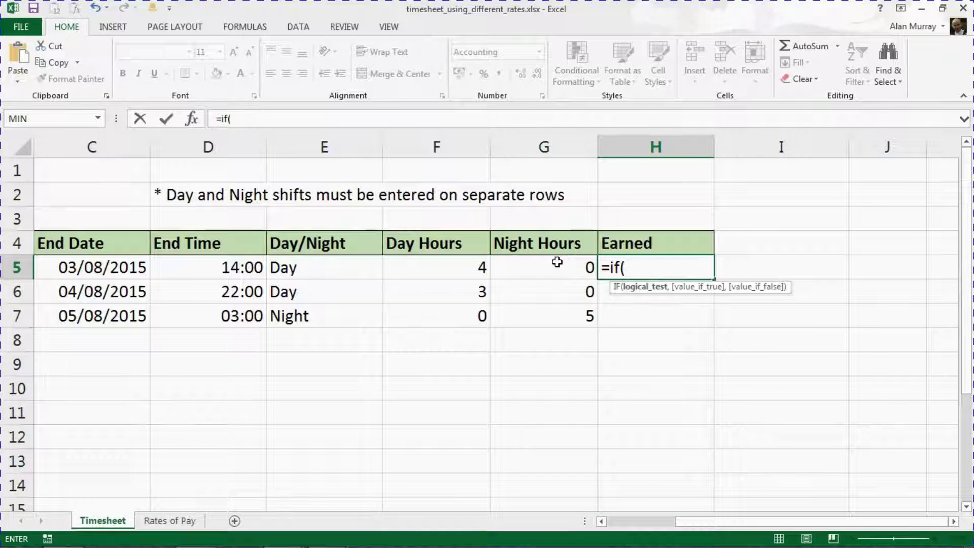
click(348, 274)
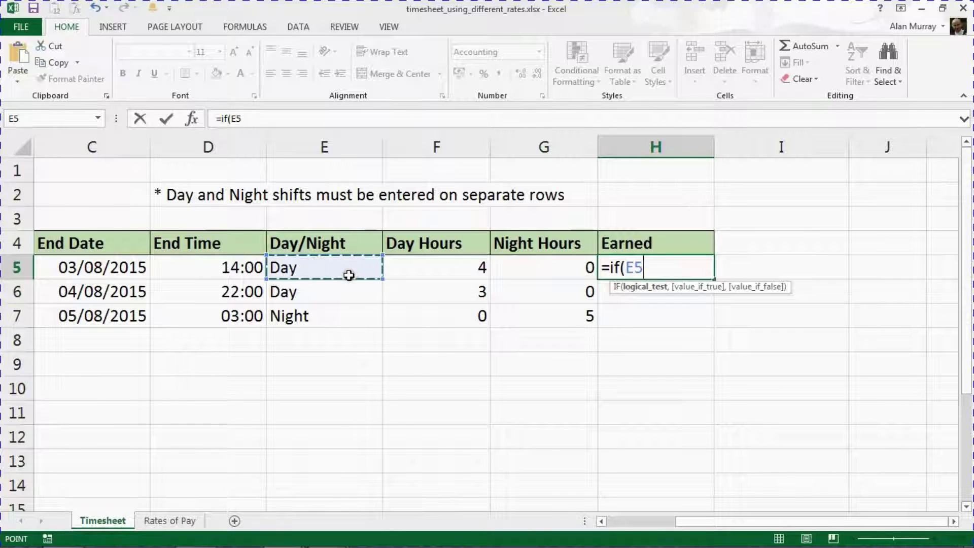
text(="Night")
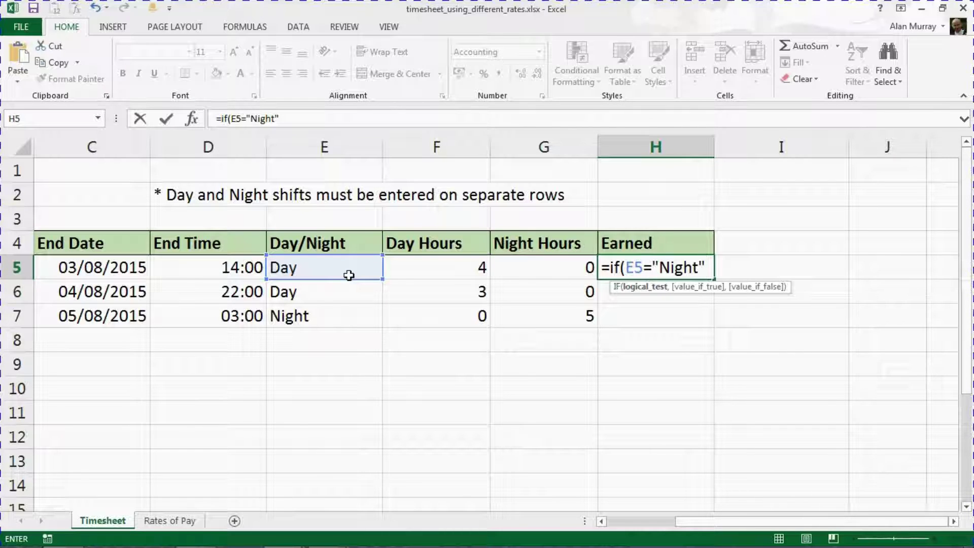
text(,)
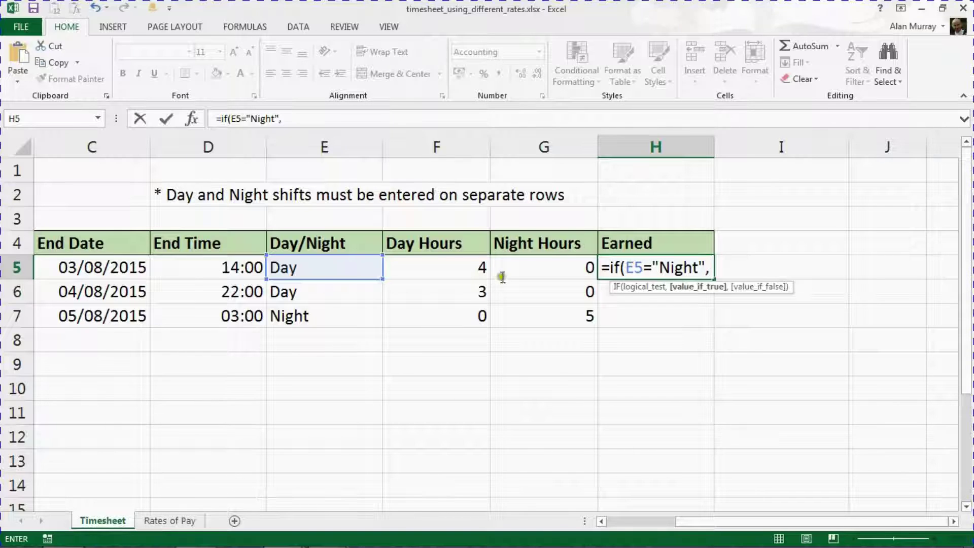
click(563, 273)
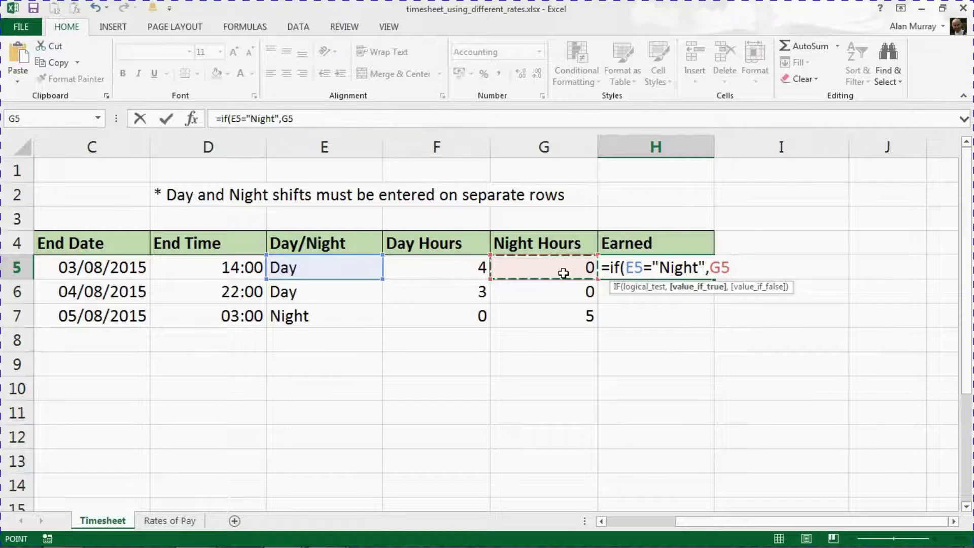
text(*)
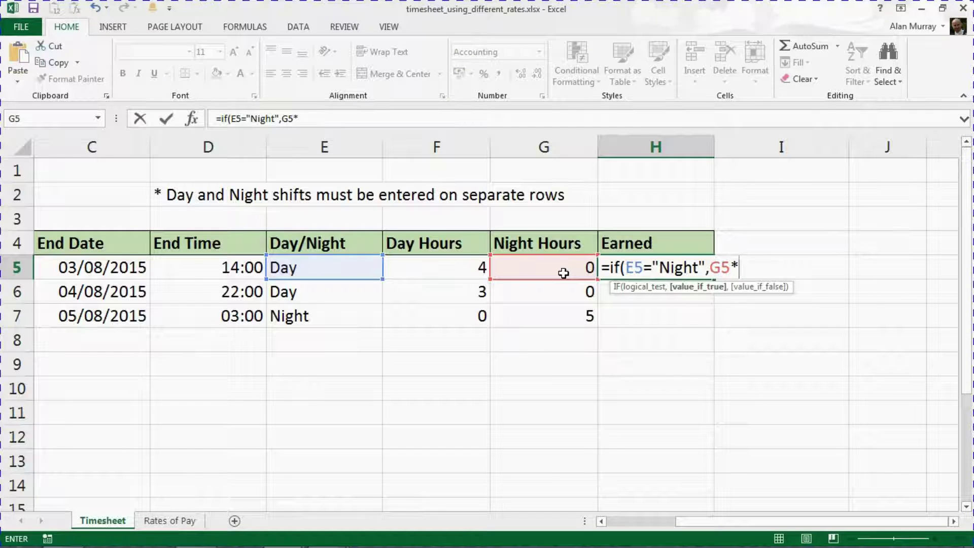
Add a VLOOKUP function to the H5 formula as the multiplier of G5.
text(vllokup)
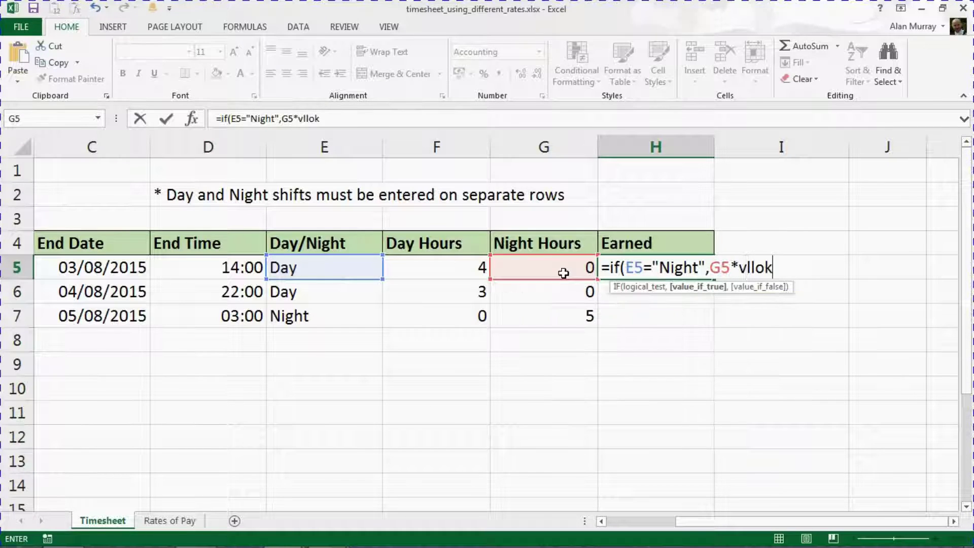
key(BackSpace)
key(BackSpace)
key(BackSpace)
key(BackSpace)
key(BackSpace)
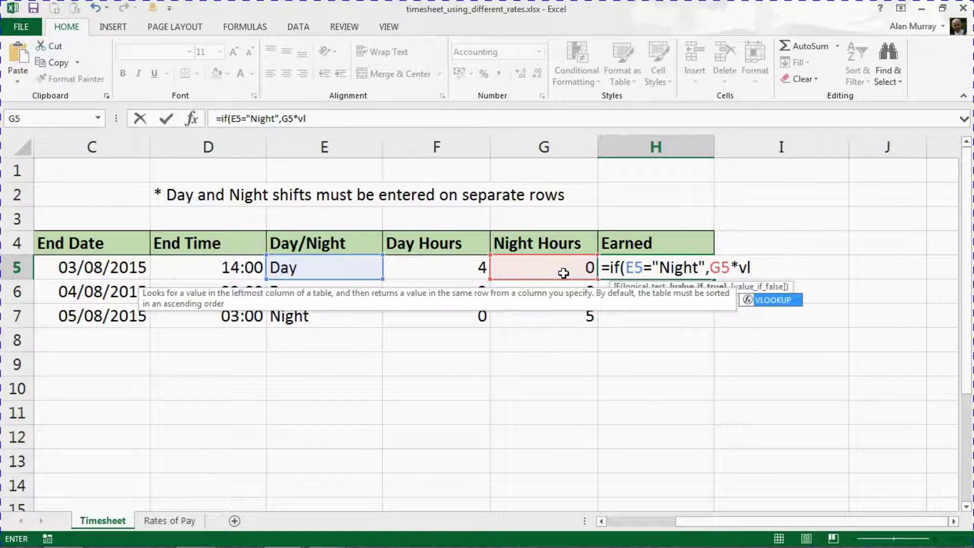
key(Tab)
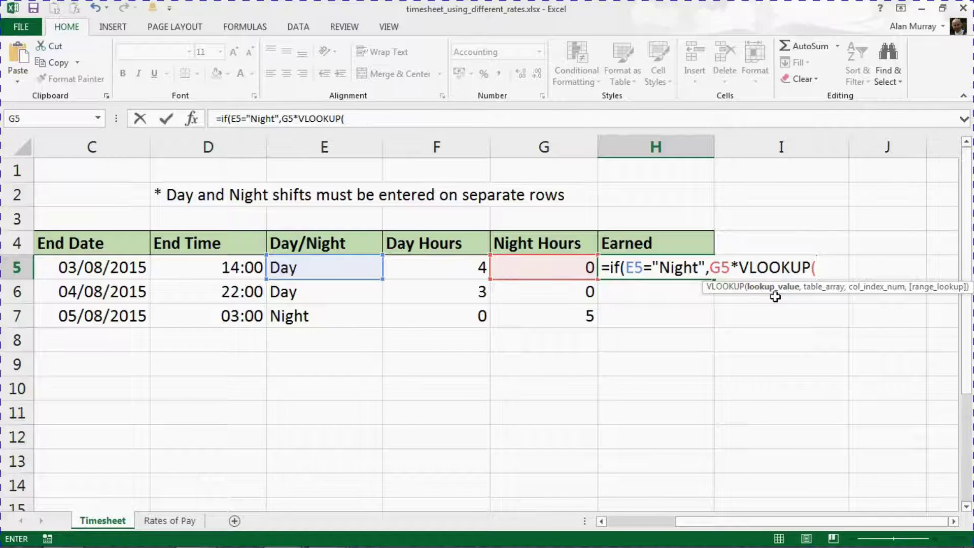
Use WEEKDAY(A5,2) as the VLOOKUP's lookup value, numbering days 1 (Monday) through 7 (Sunday).
text(wee)
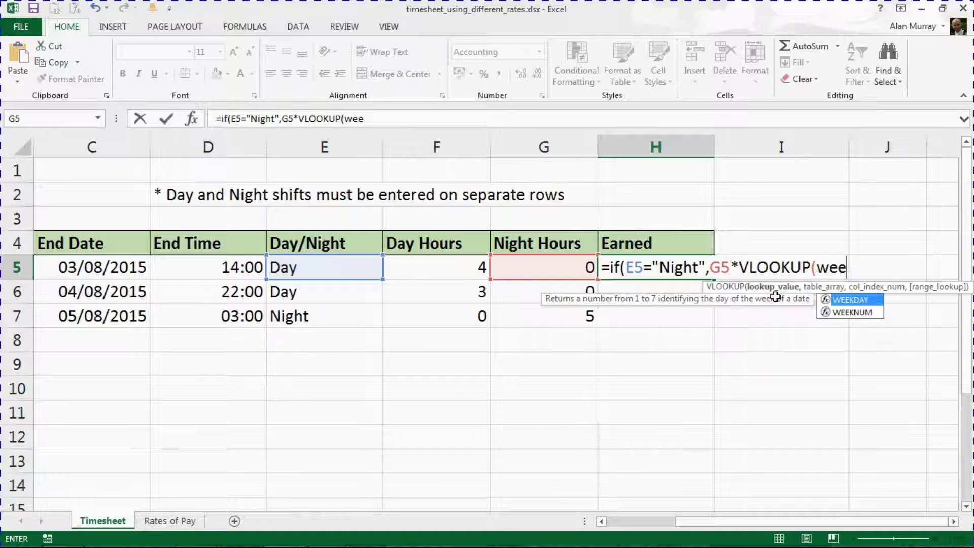
key(Tab)
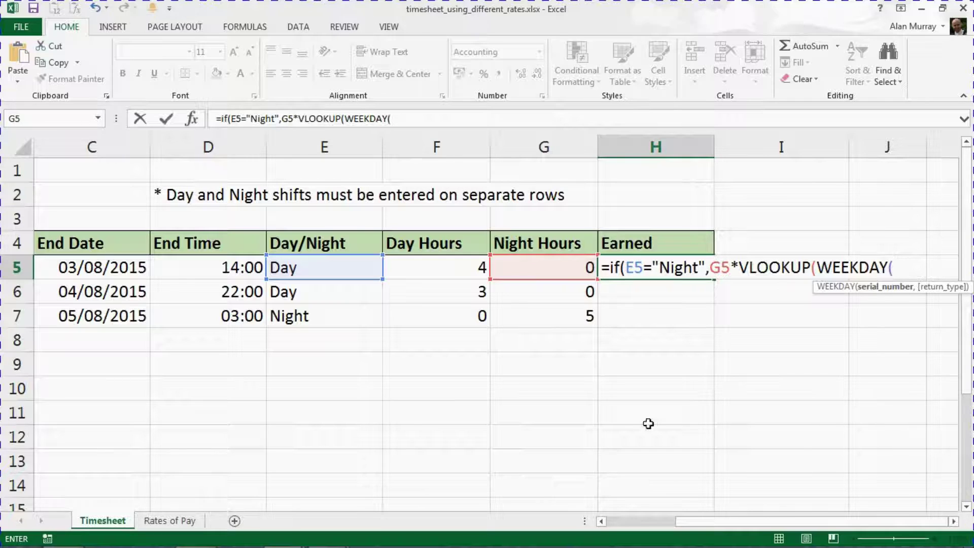
drag(680, 520, 611, 521)
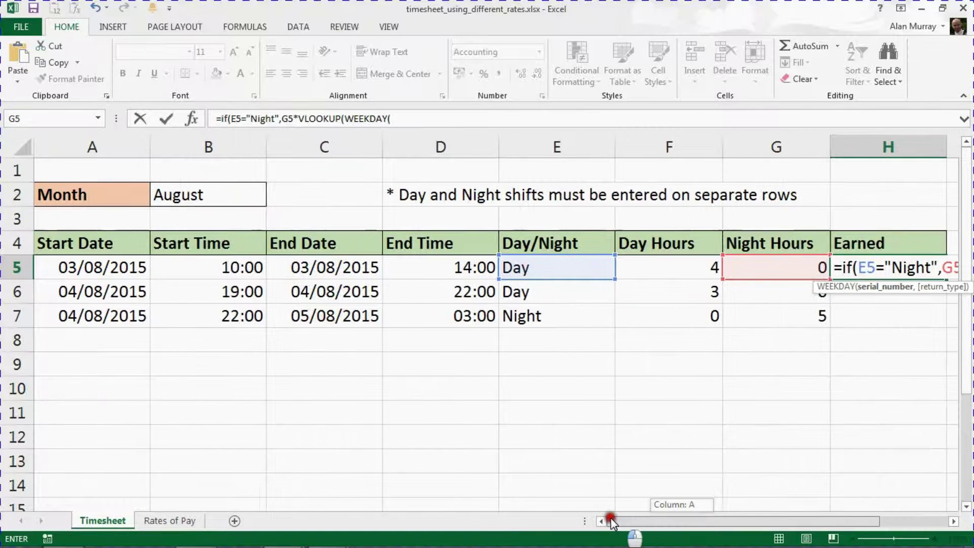
click(143, 270)
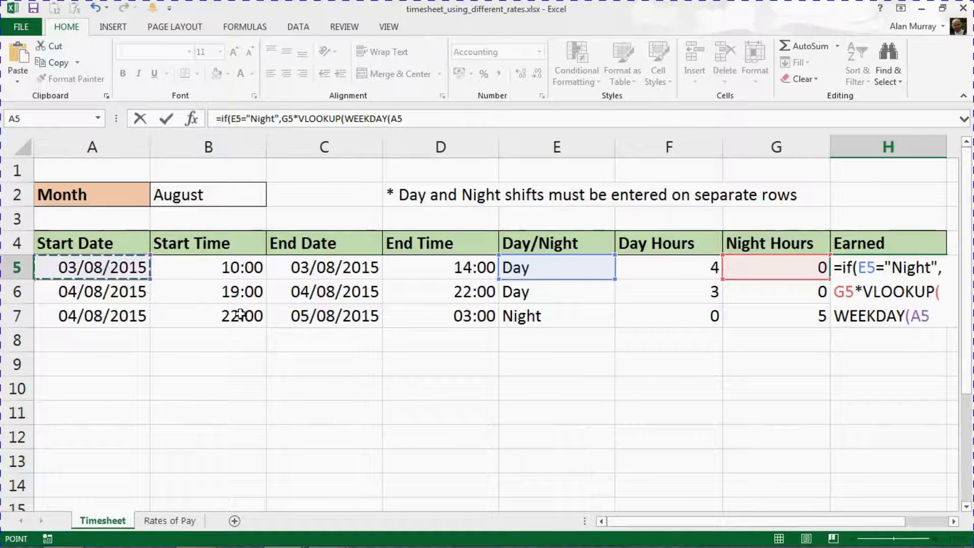
drag(694, 522, 750, 524)
text(,)
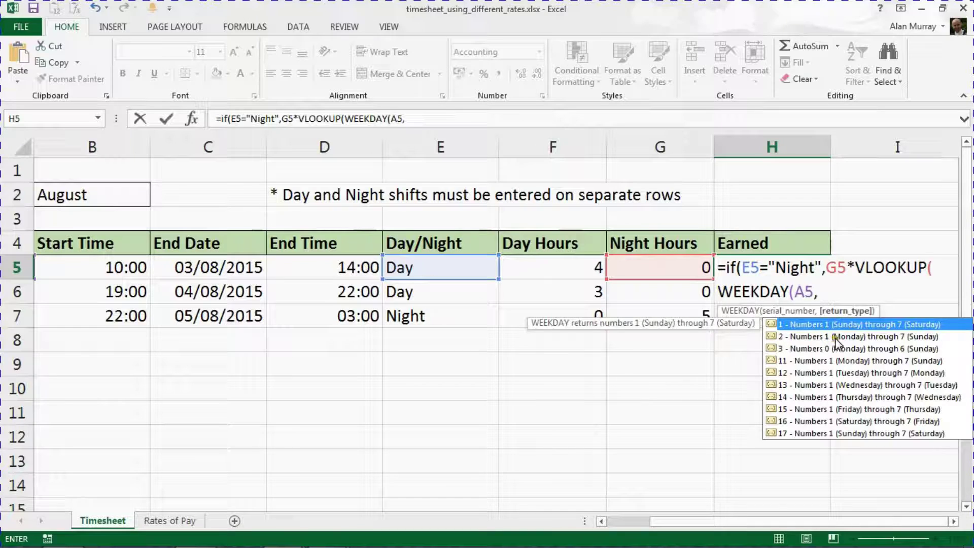
double_click(909, 339)
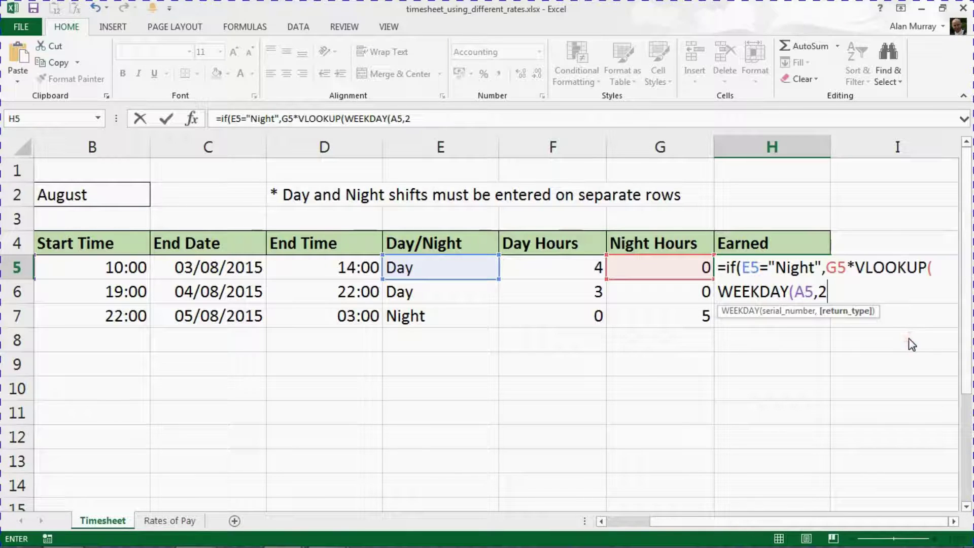
text())
drag(717, 292, 834, 293)
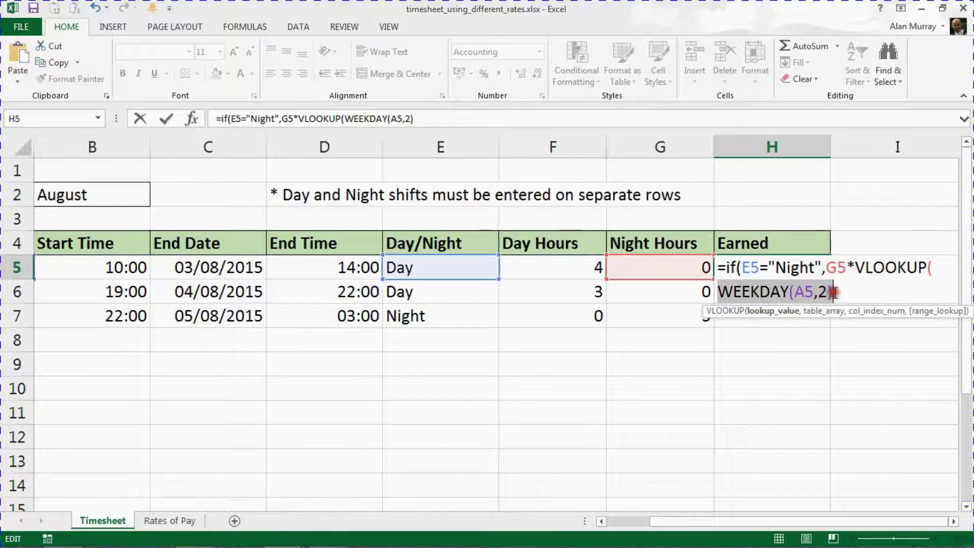
click(834, 292)
Complete the VLOOKUP with the night named range as table array, column index 2 and false for an exact match.
text(,)
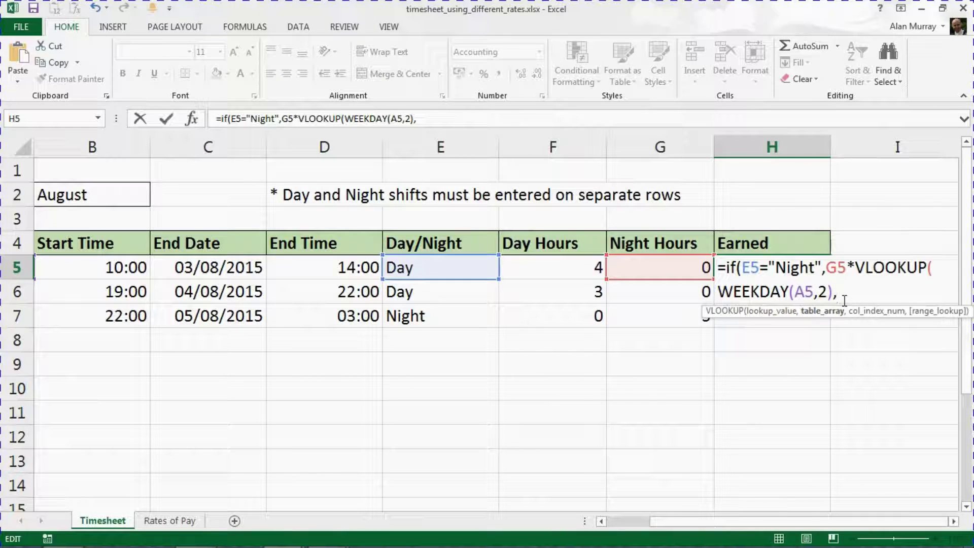
text(night)
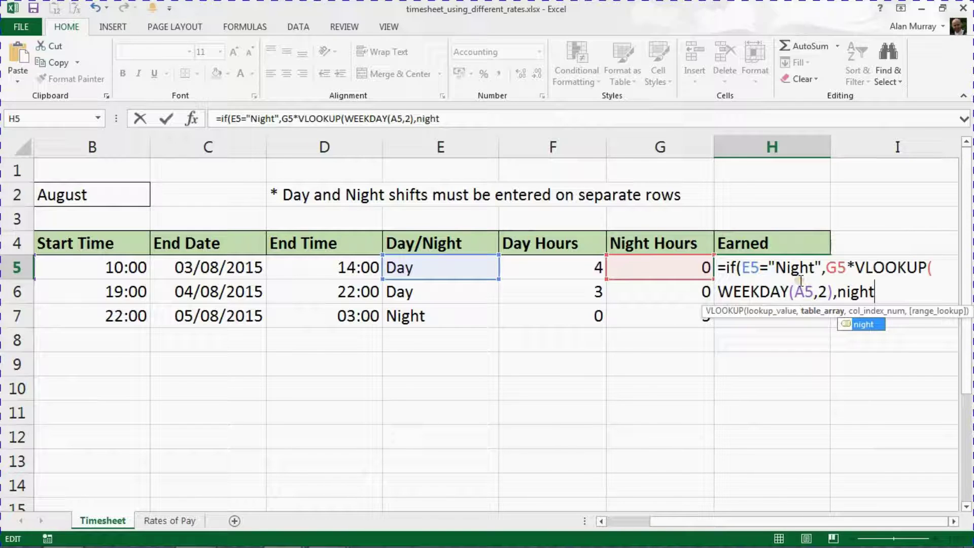
text(,2)
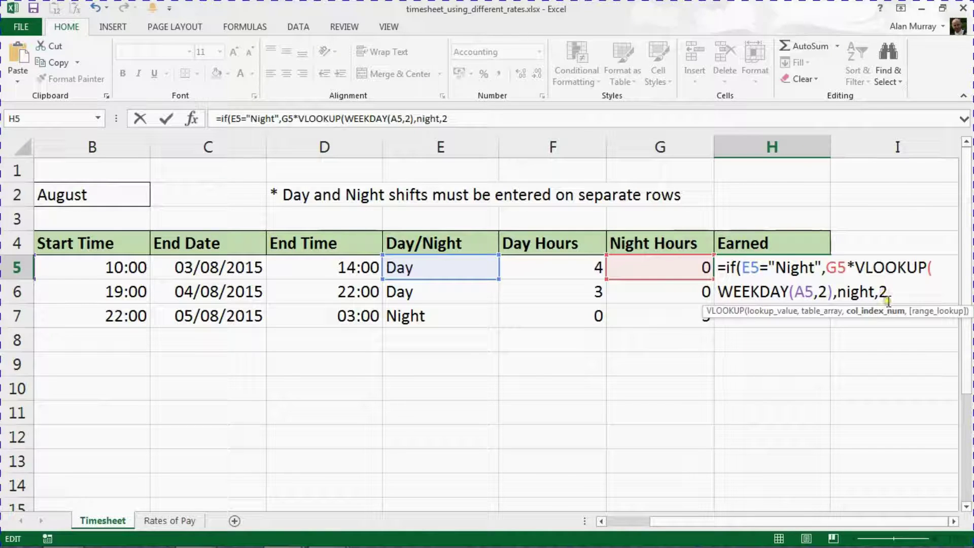
text(,false)
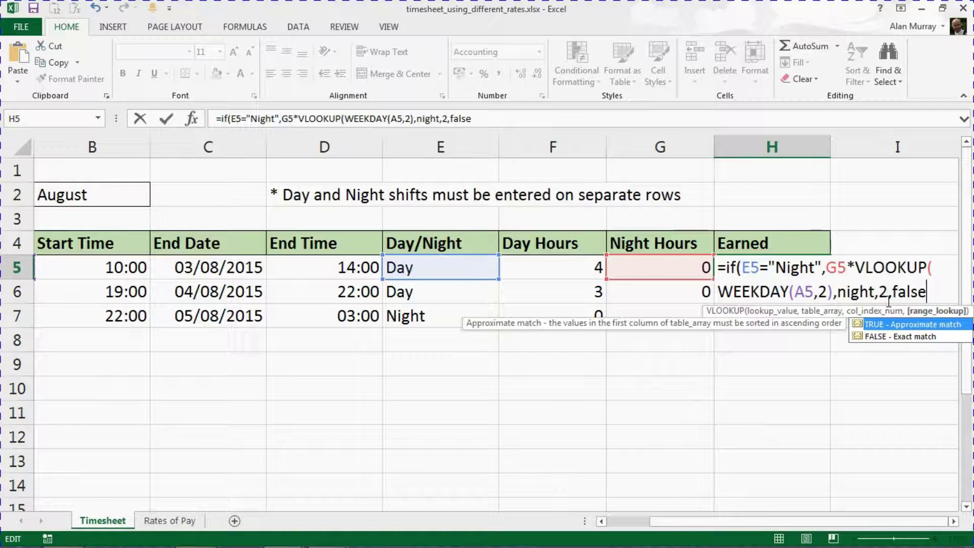
text())
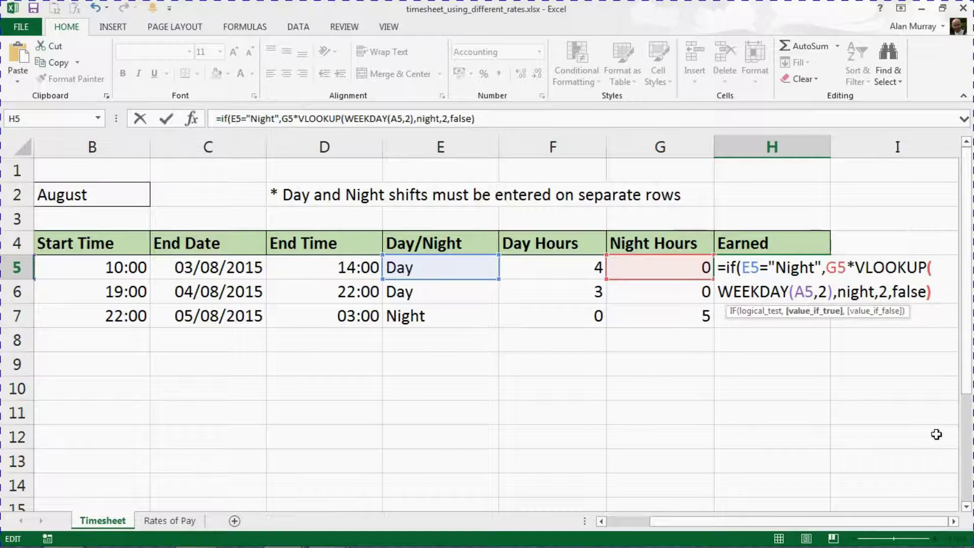
Duplicate the G5*VLOOKUP(WEEKDAY(A5,2),night,2,false) expression into the IF function's value_if_false argument.
click(954, 522)
click(953, 521)
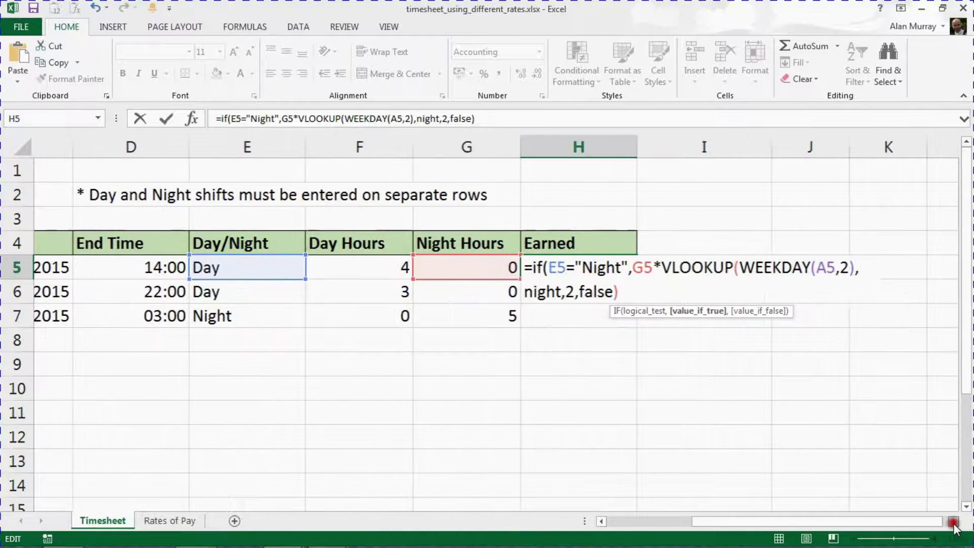
click(953, 522)
click(953, 521)
click(954, 522)
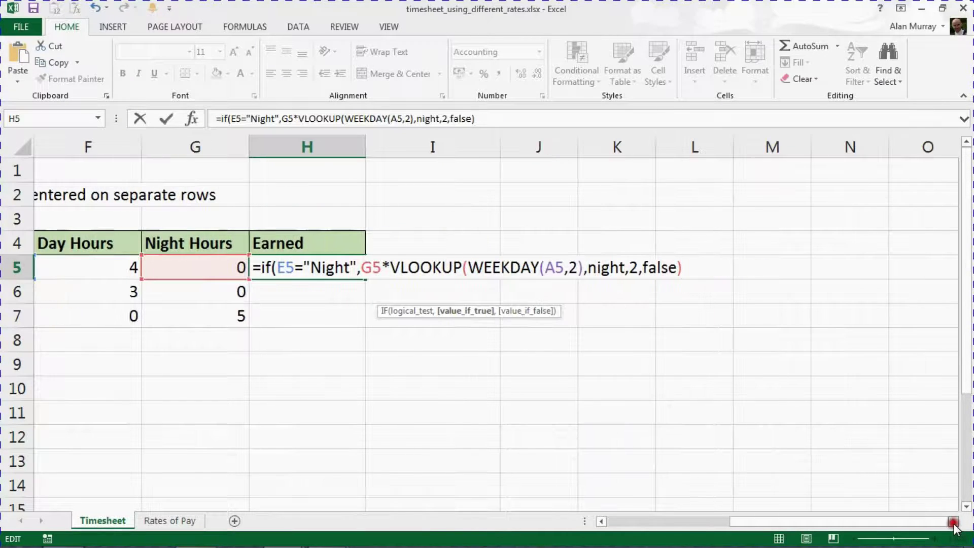
text(,)
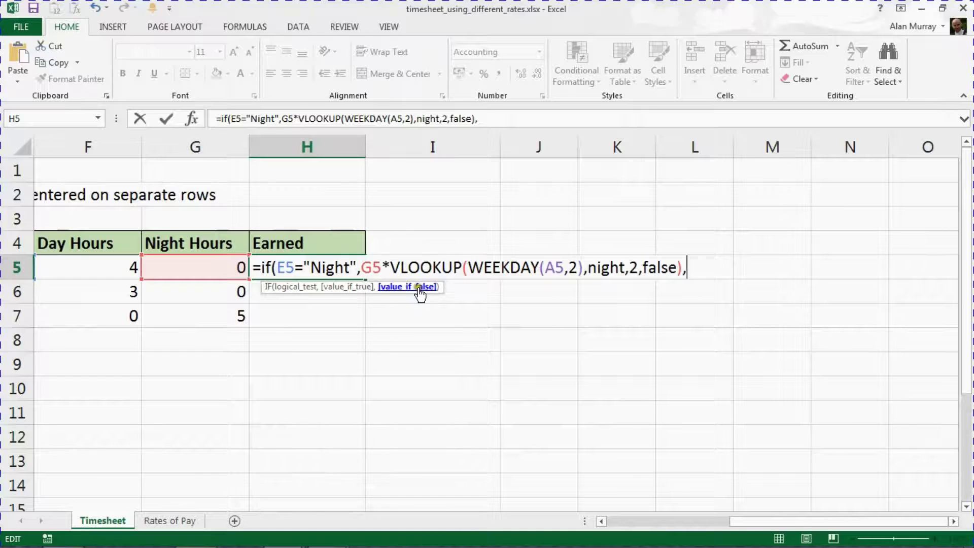
drag(361, 267, 683, 267)
key(ctrl+c)
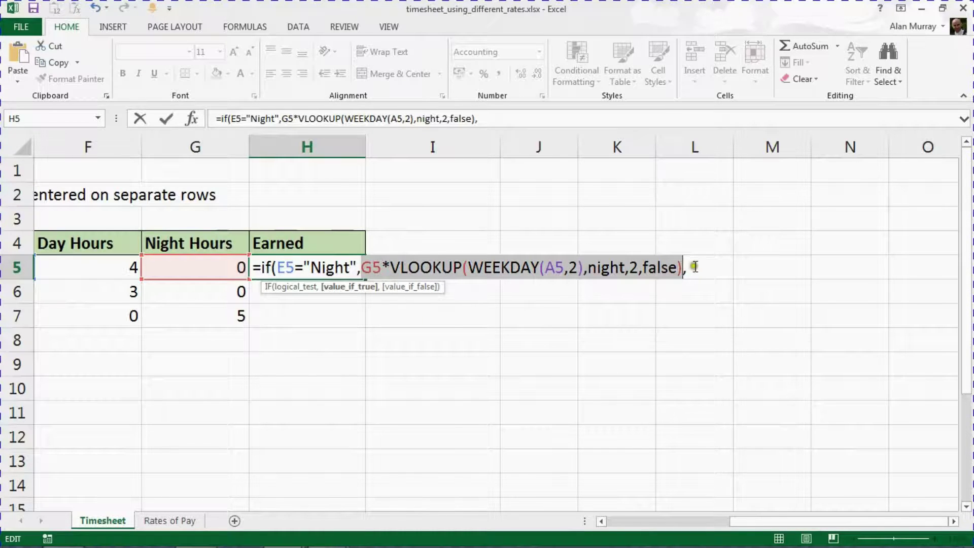
click(694, 267)
key(ctrl+v)
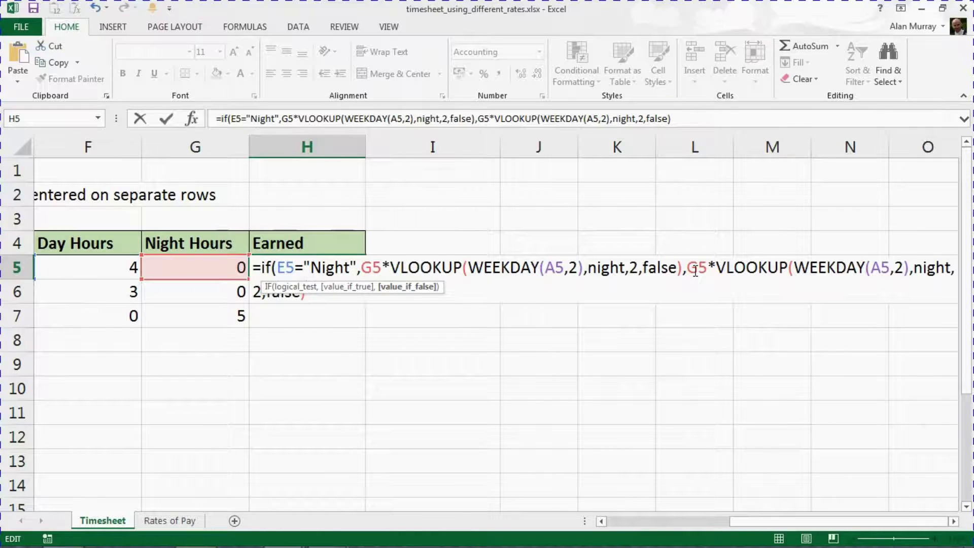
Change the duplicated expression to F5*VLOOKUP(WEEKDAY(A5,2),day,2,false), close the IF and enter the formula in H5.
drag(691, 271, 694, 269)
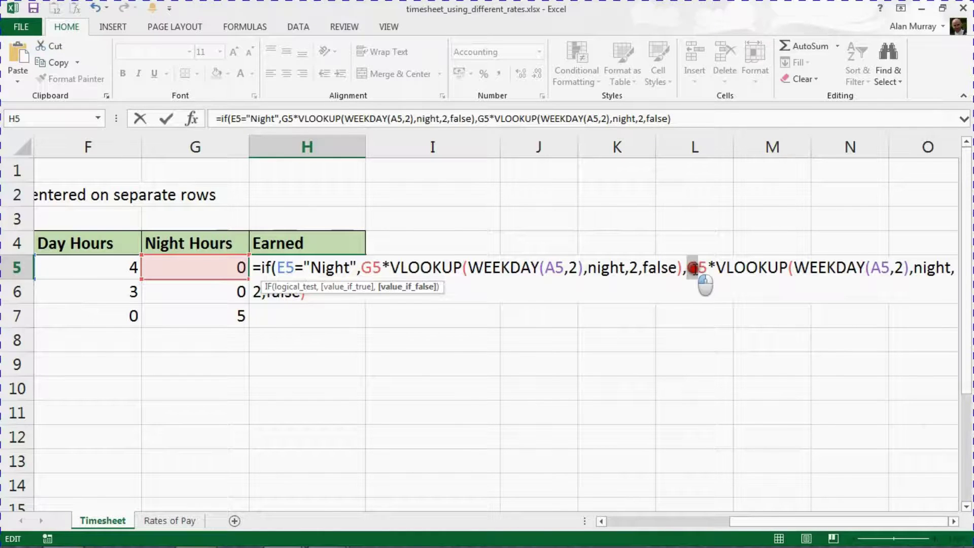
text(F)
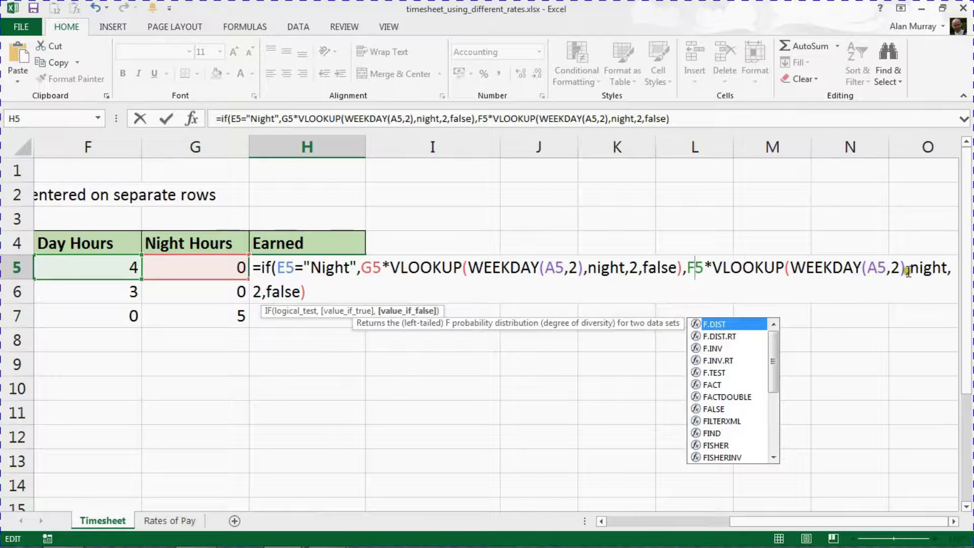
drag(910, 267, 948, 268)
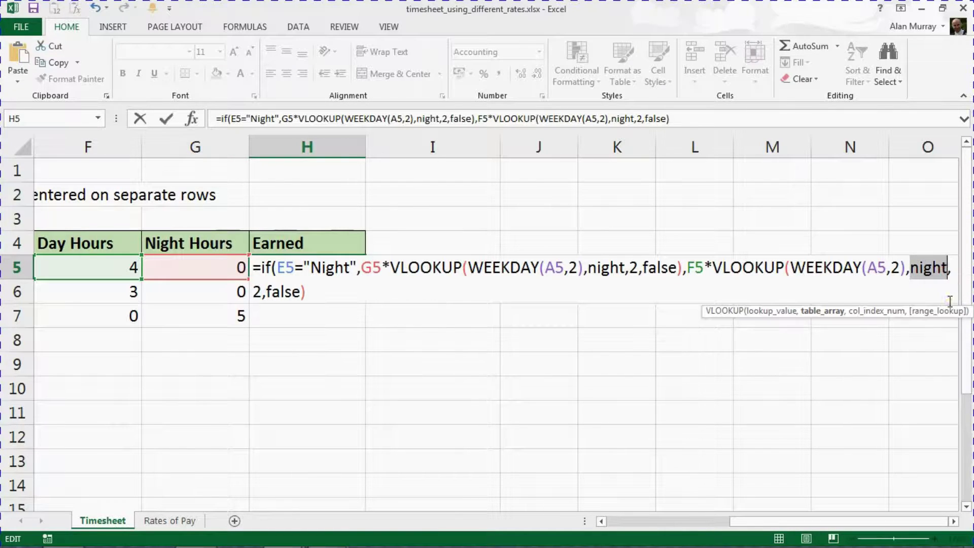
text(day)
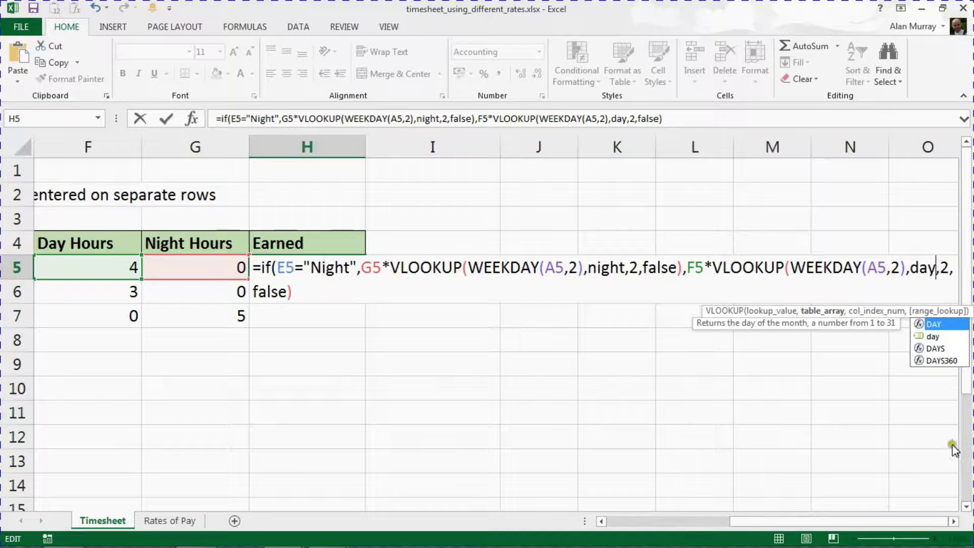
click(954, 521)
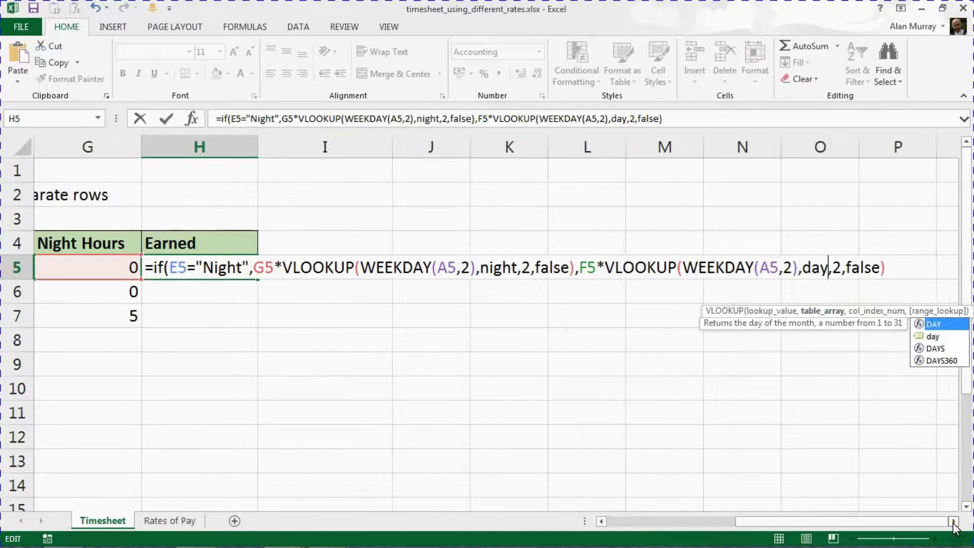
click(896, 269)
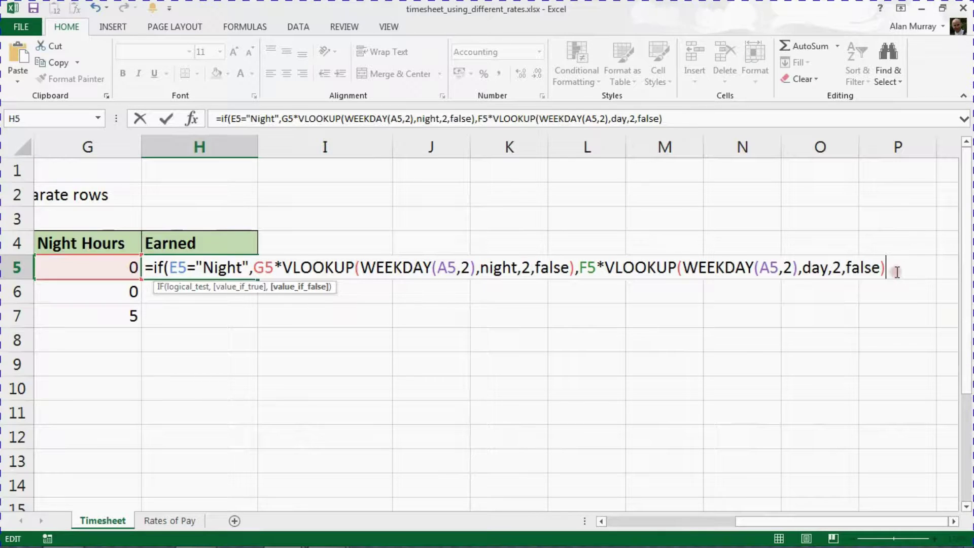
text())
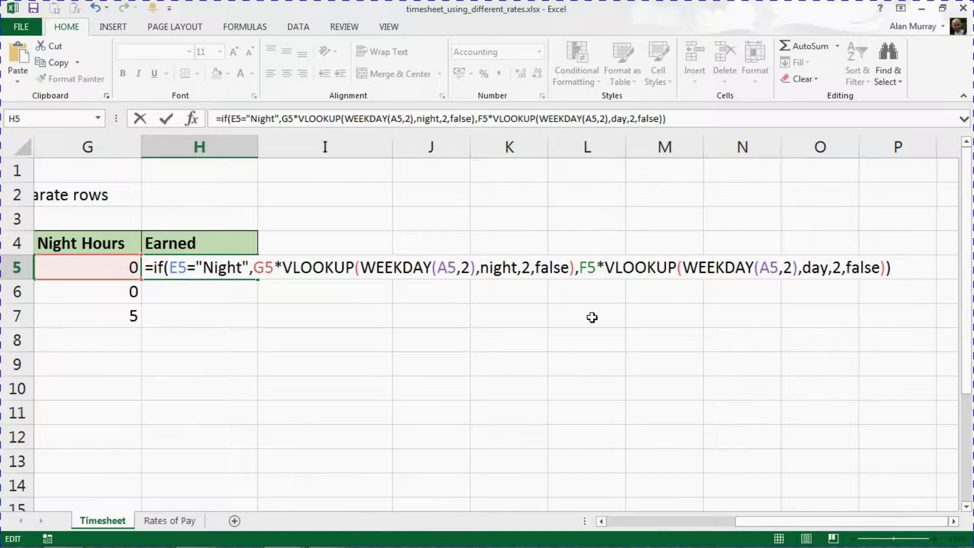
key(Return)
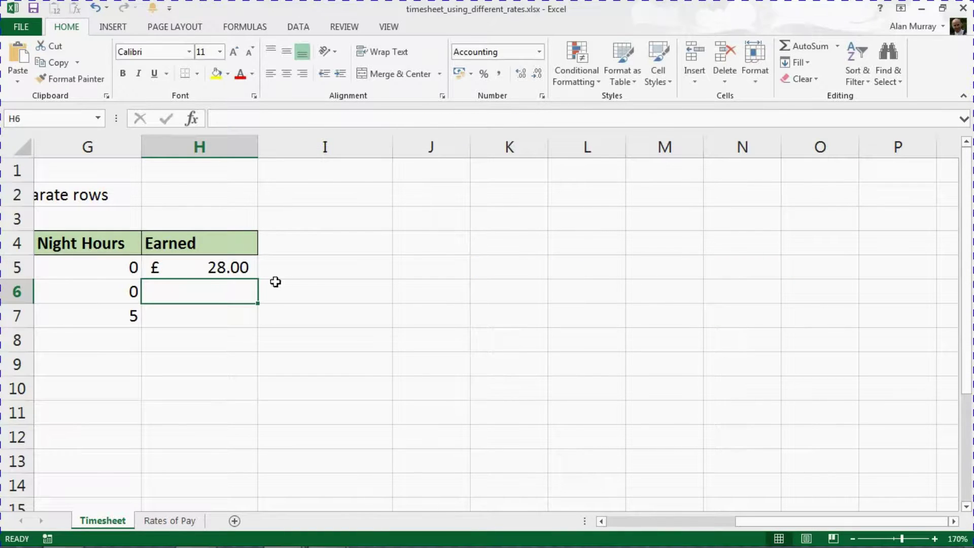
Copy the earnings formula from H5 down through H7 to cover the remaining shifts.
click(243, 270)
drag(255, 279, 255, 323)
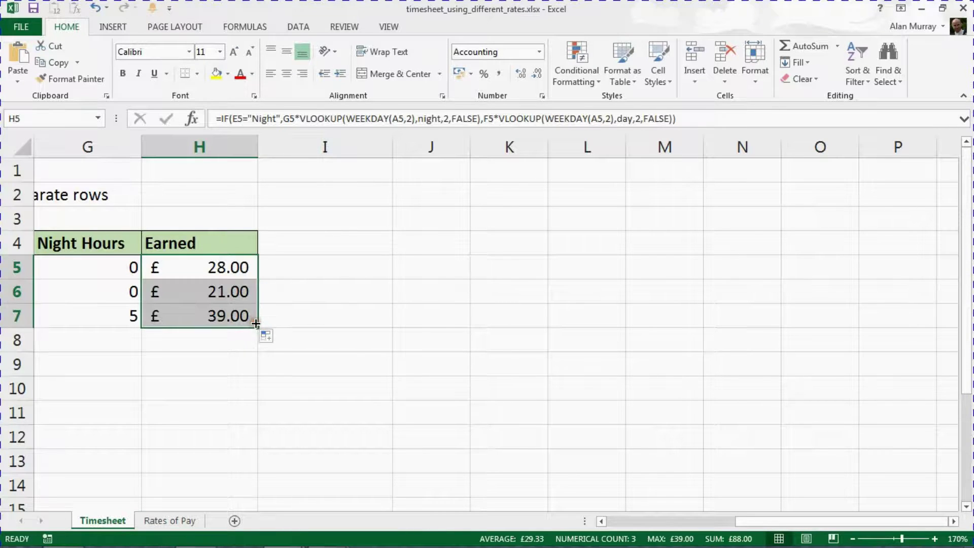
Check the copied Earned formulas against the dates, shift types and hours, looking at the night shift in row 7 and at H5.
click(602, 521)
click(602, 521)
click(602, 521)
click(602, 521)
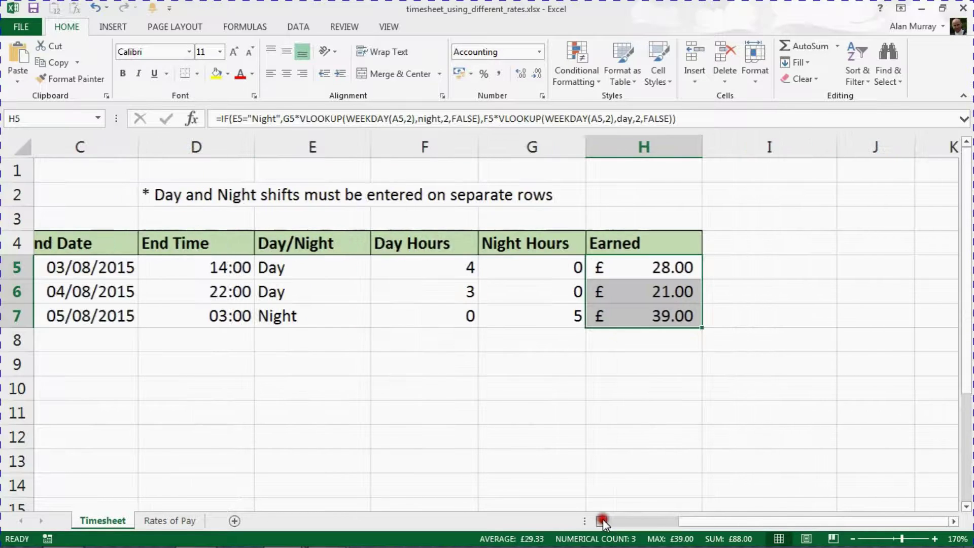
click(631, 321)
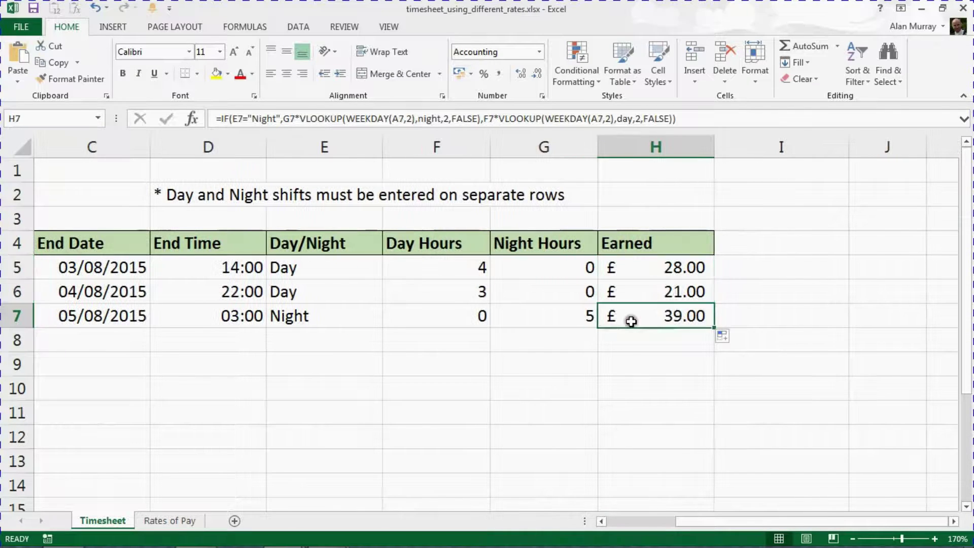
click(570, 310)
click(147, 314)
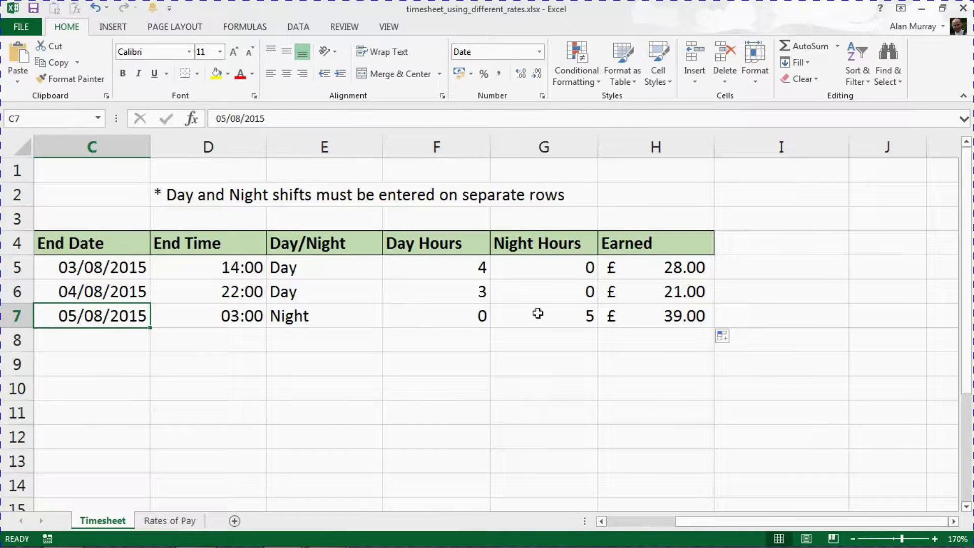
click(637, 316)
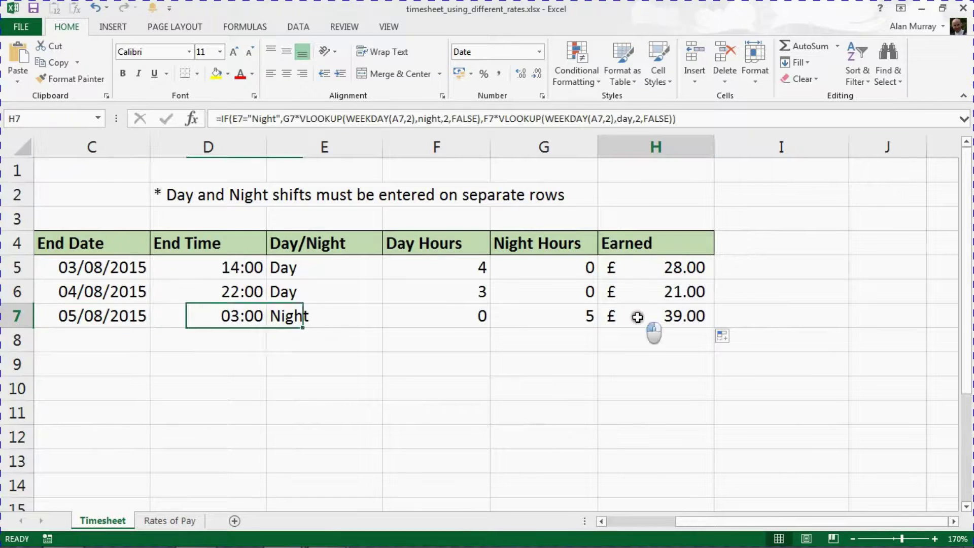
click(631, 272)
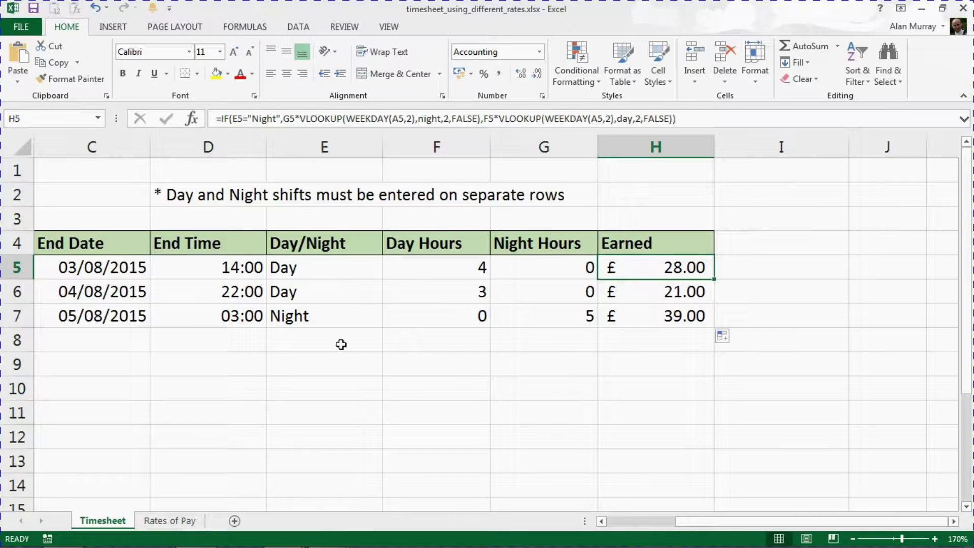
Review the weekend day and night pay on the Rates of Pay sheet, then return to the Timesheet sheet.
click(175, 521)
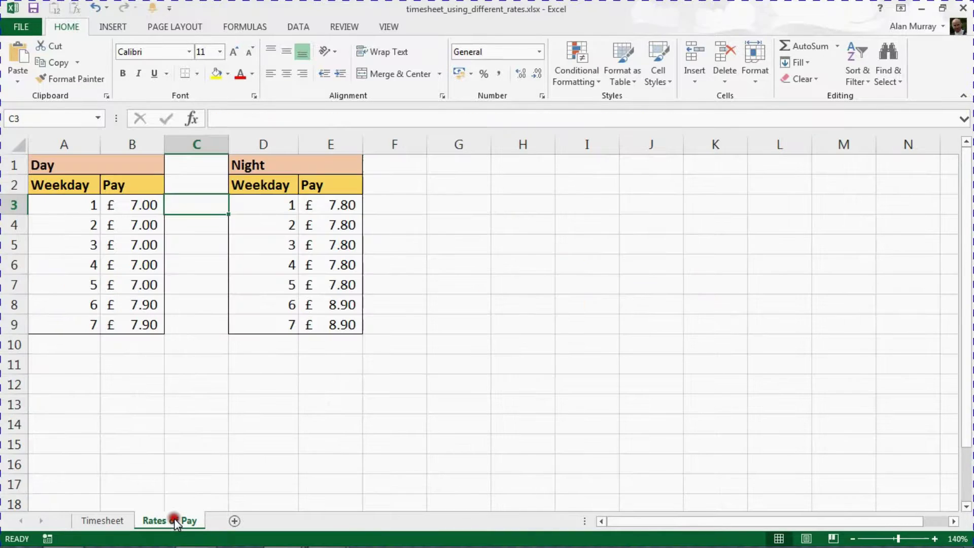
drag(68, 216, 114, 316)
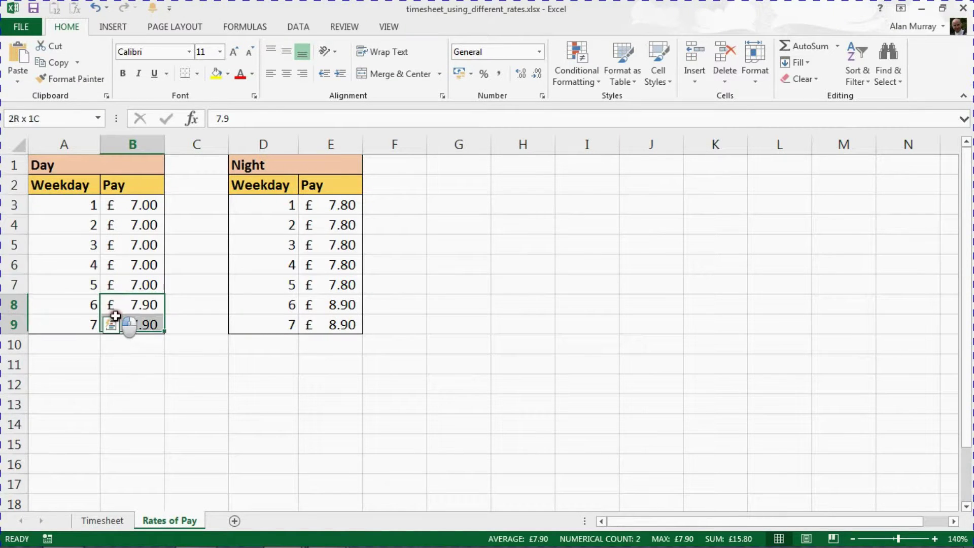
click(323, 303)
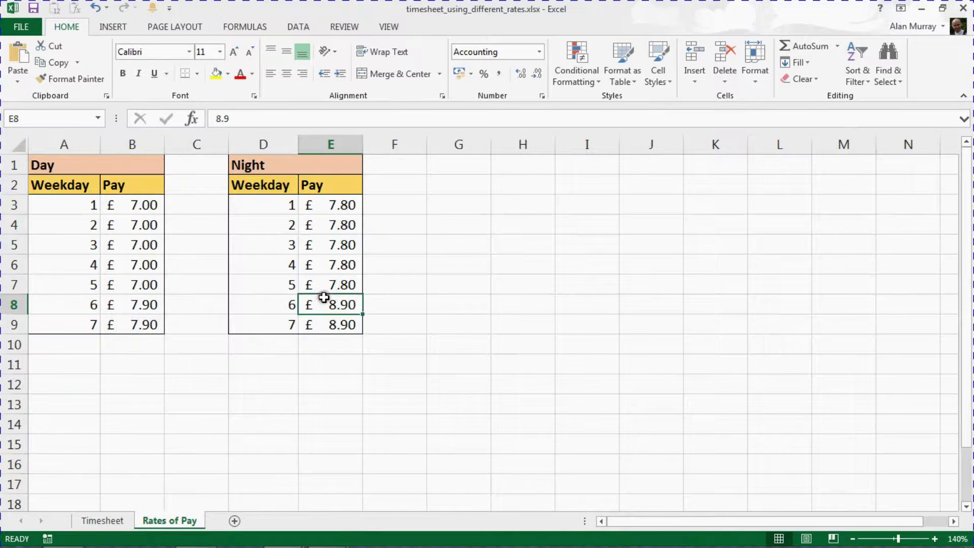
click(115, 519)
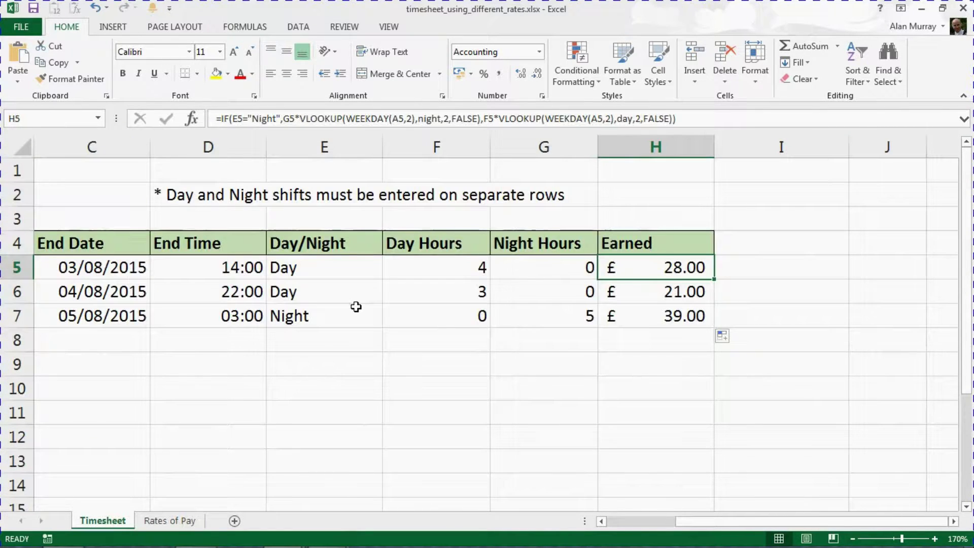